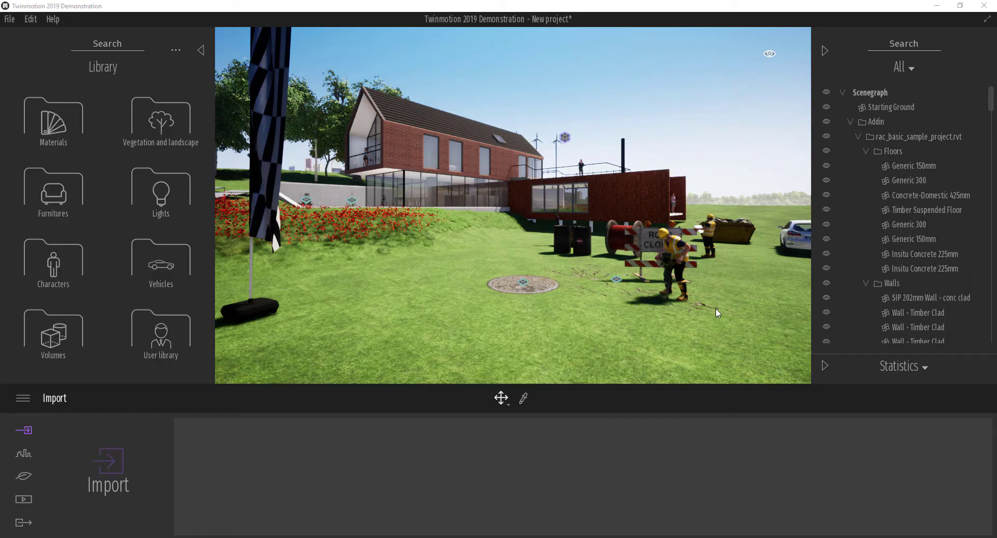
Set the scene's weather to just short of the partly cloudy setting
left_click(25, 476)
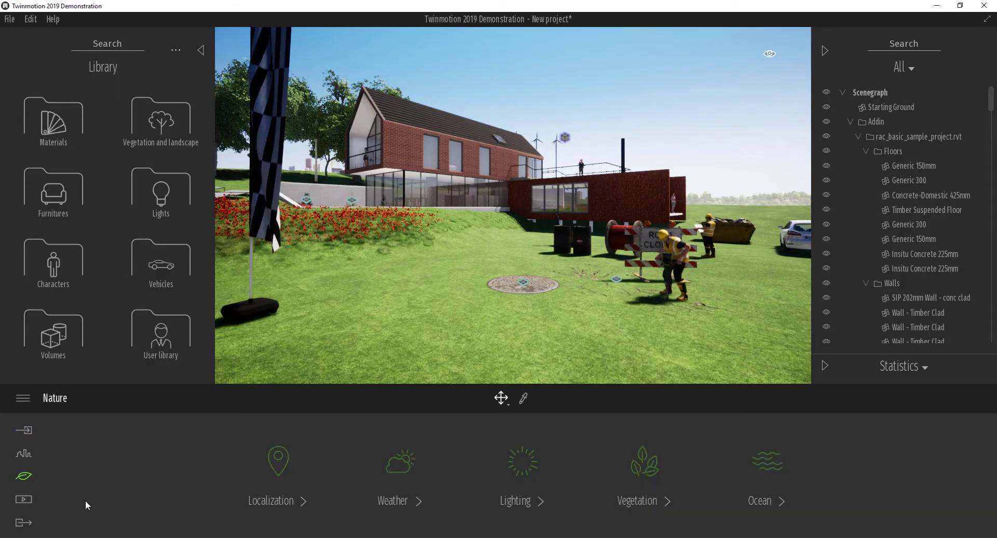
left_click(398, 462)
left_click_drag(90, 440, 251, 451)
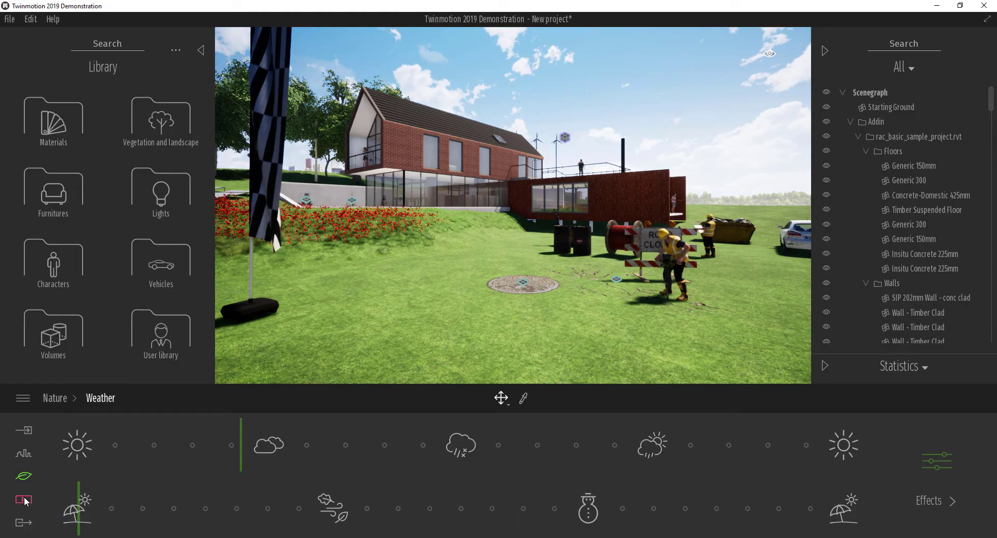
Create a first video clip from the current view and set its length to 30 seconds
left_click(50, 503)
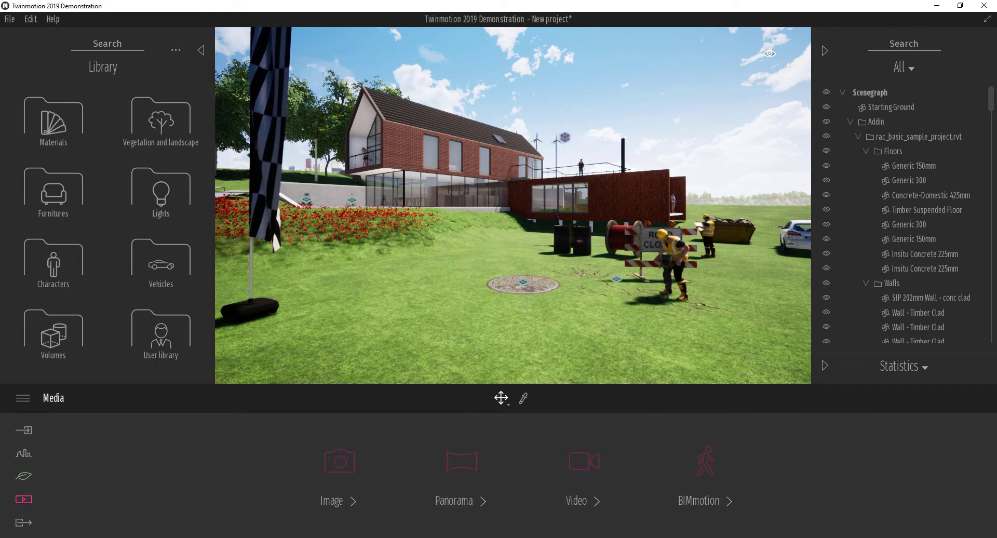
mouse_move(294, 479)
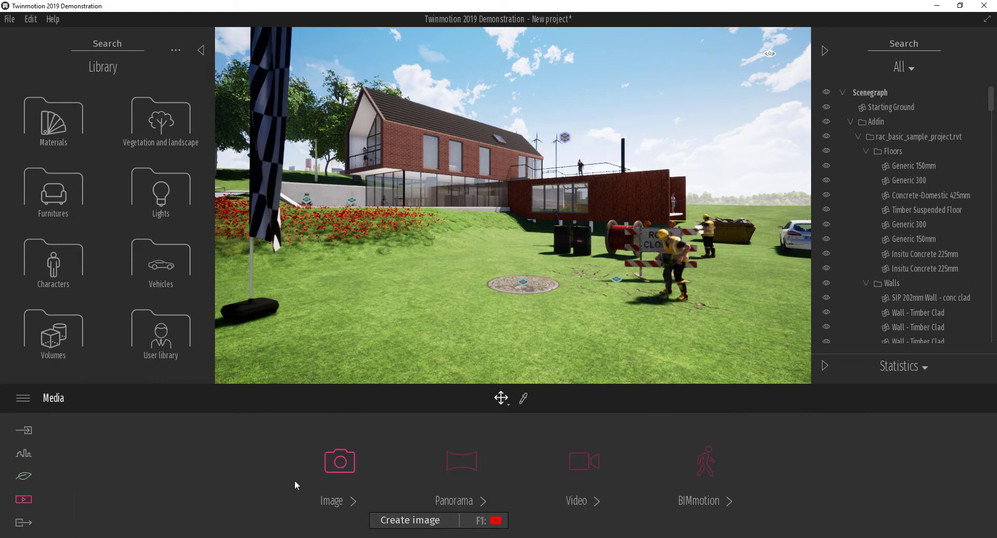
left_click(596, 464)
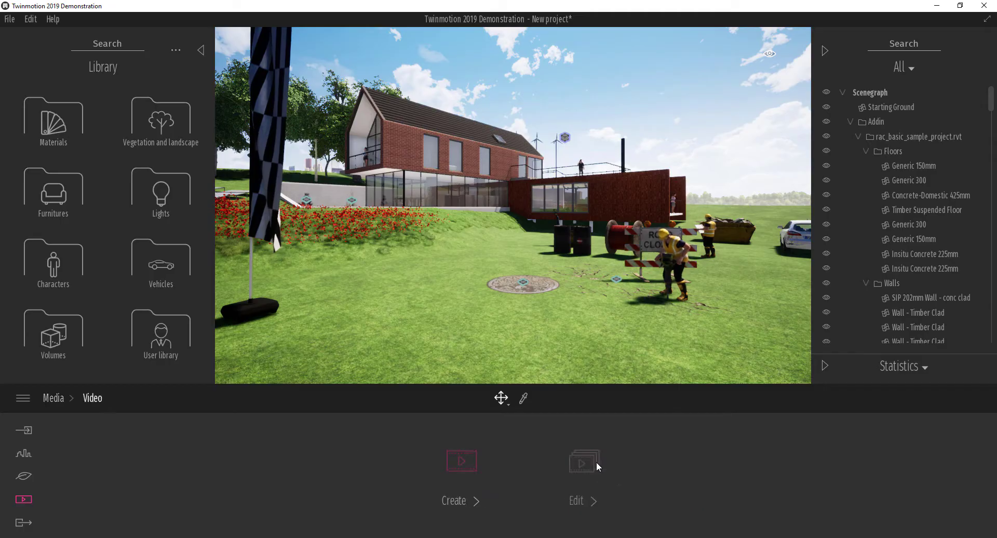
left_click(467, 463)
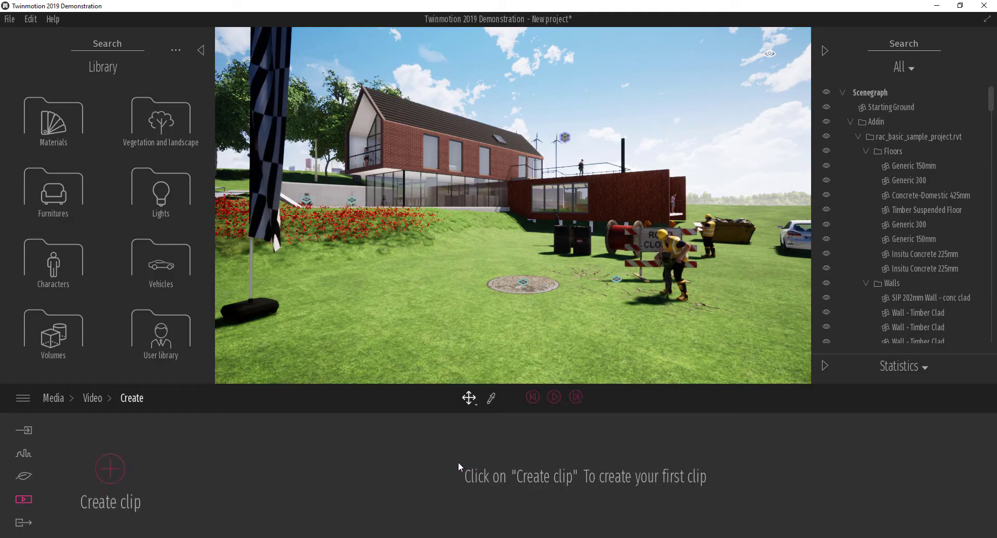
left_click(109, 477)
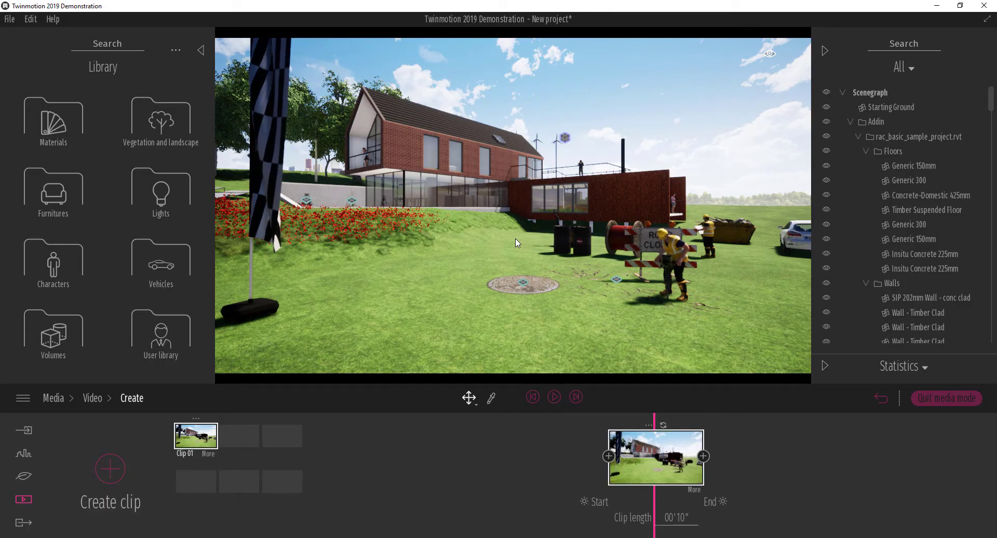
double_click(680, 517)
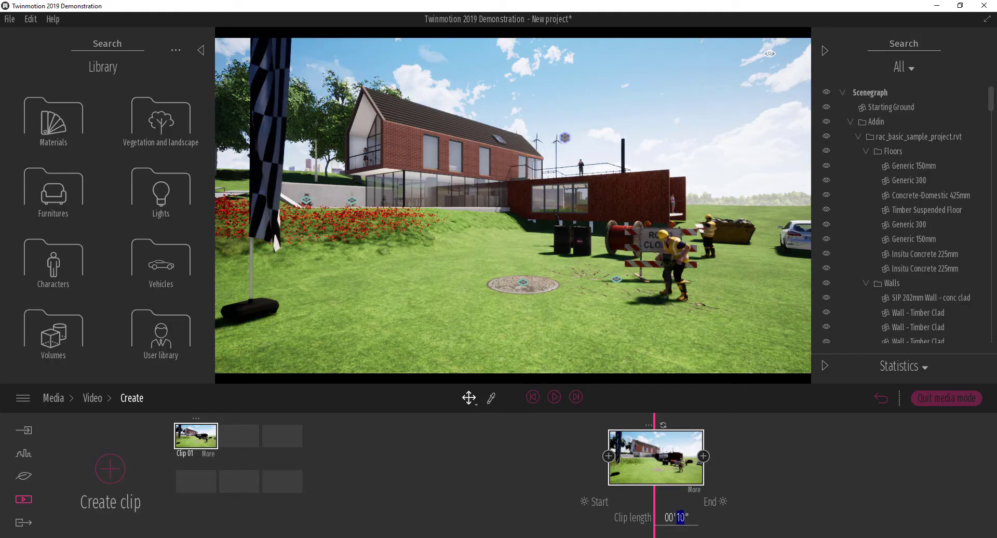
type("30")
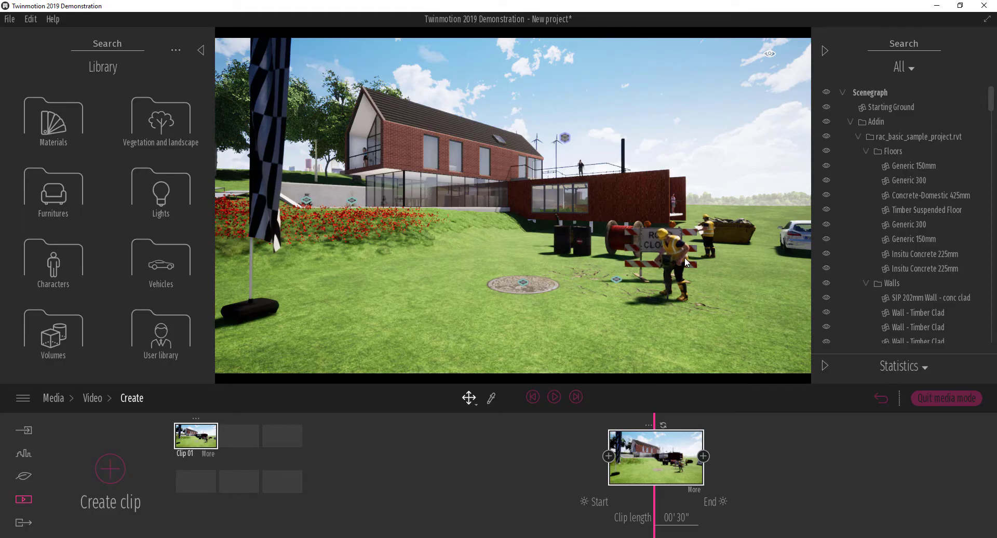
Add a second keyframe to Clip 01 from a closer view of the timber-clad wing and its balcony
middle_click_drag(648, 249, 530, 275, "shift")
middle_click_drag(752, 255, 731, 209)
scroll(721, 213, "up", 6)
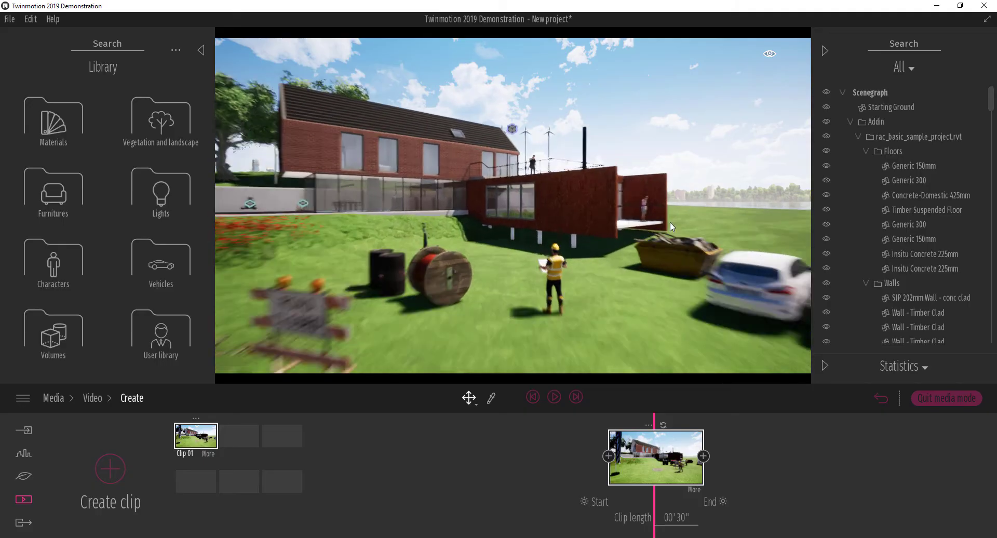
scroll(696, 224, "up", 4)
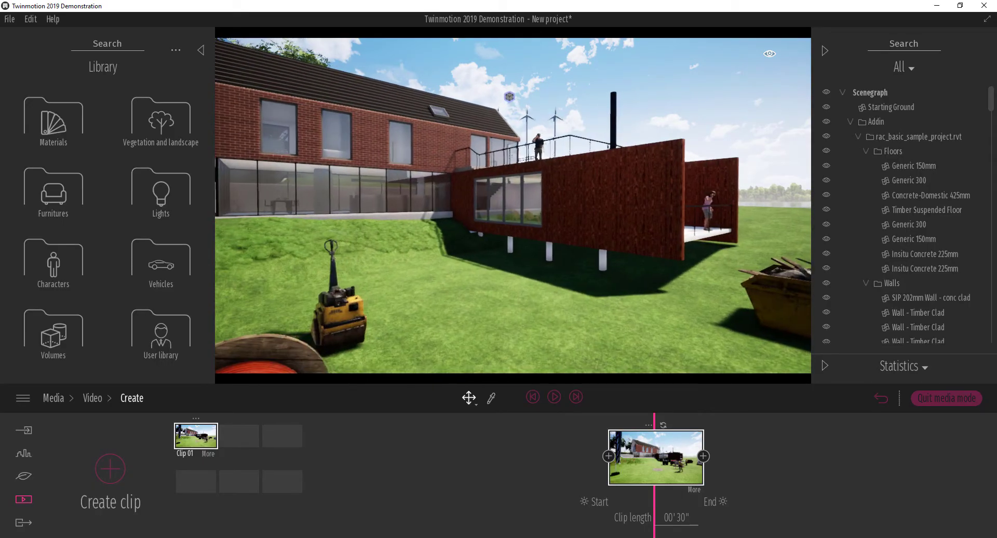
middle_click_drag(707, 226, 670, 226, "shift")
scroll(717, 227, "up", 3)
scroll(716, 228, "up", 1)
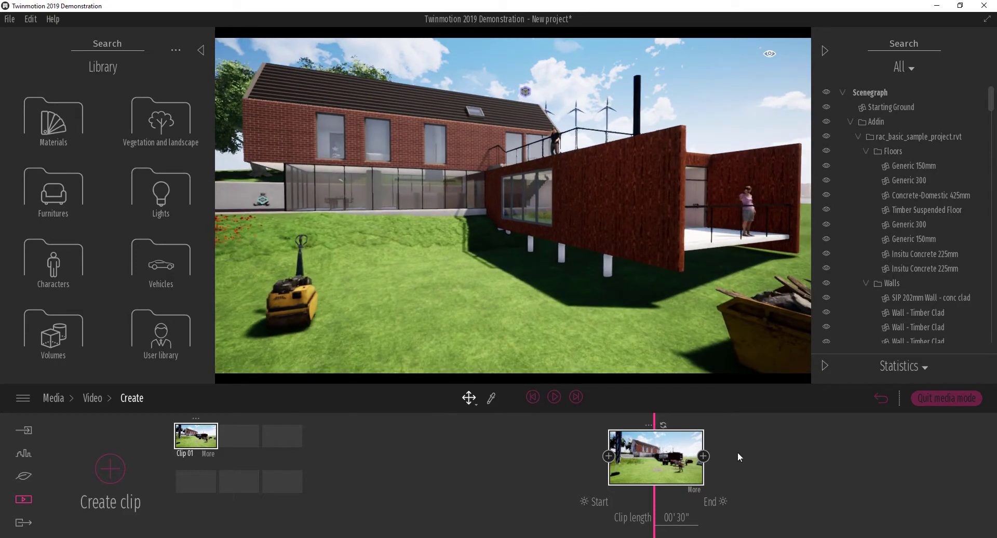
left_click(703, 456)
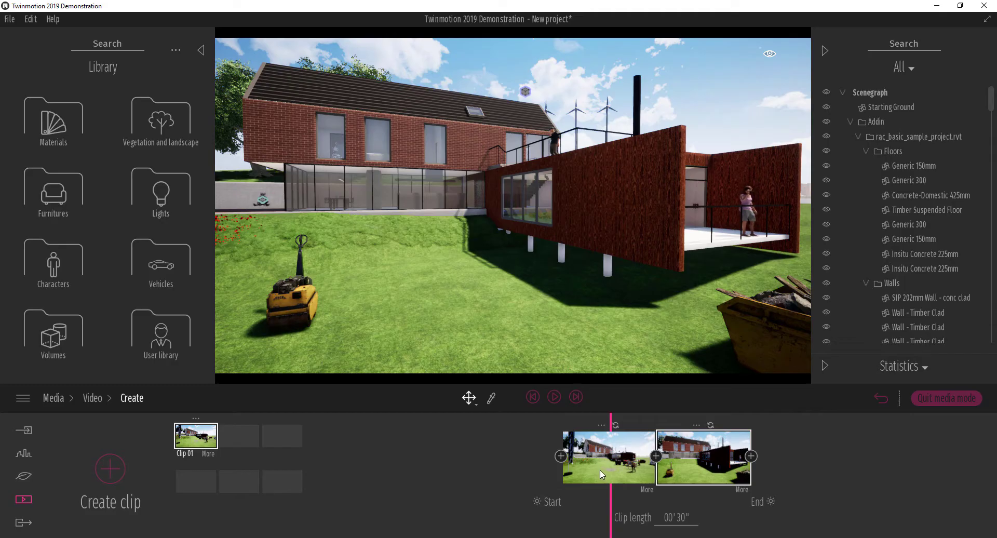
Play Clip 01 from its first frame and set the time of day at its end to 20:16
left_click(534, 399)
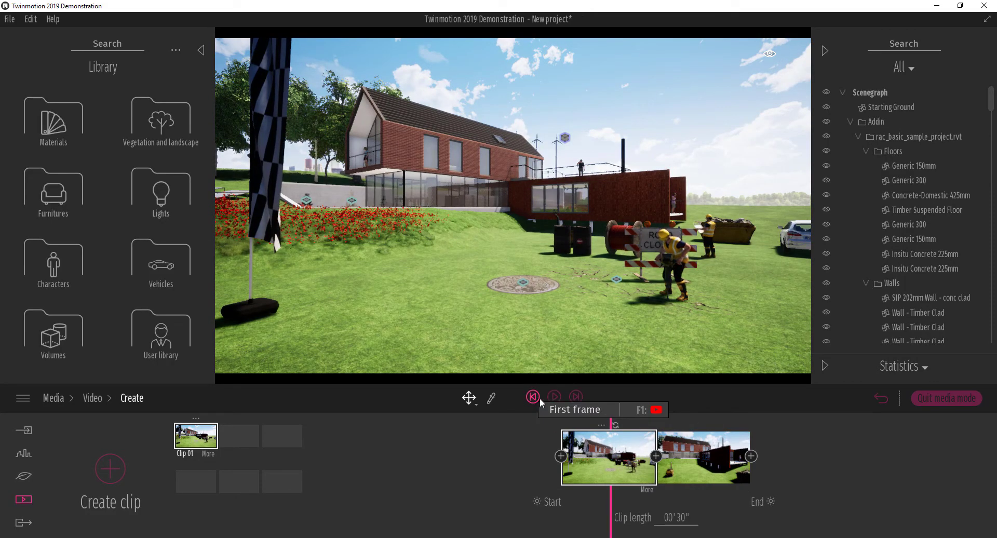
left_click(553, 398)
left_click_drag(779, 442, 778, 447)
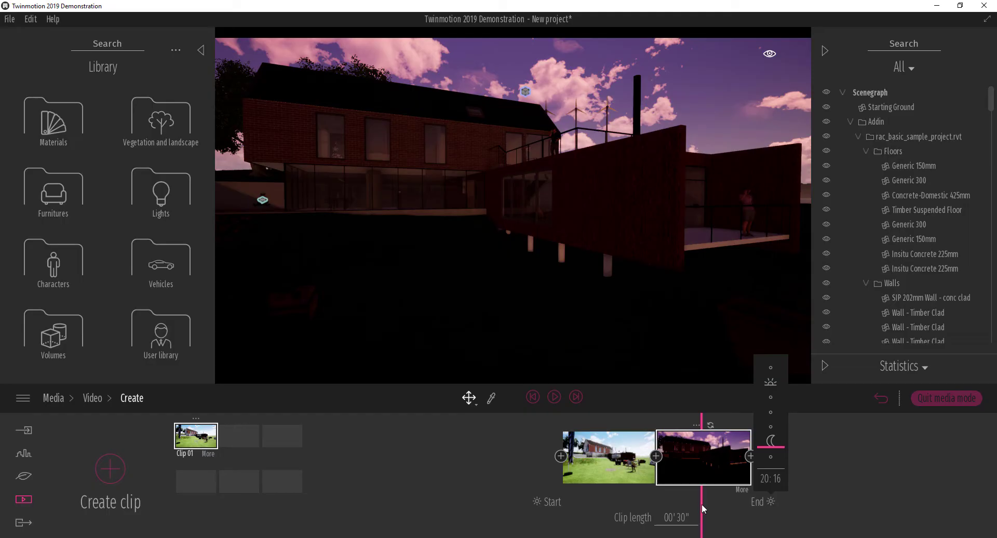
Play and scrub through Clip 01 to review the camera move and the day-to-evening lighting change
left_click_drag(702, 505, 617, 491)
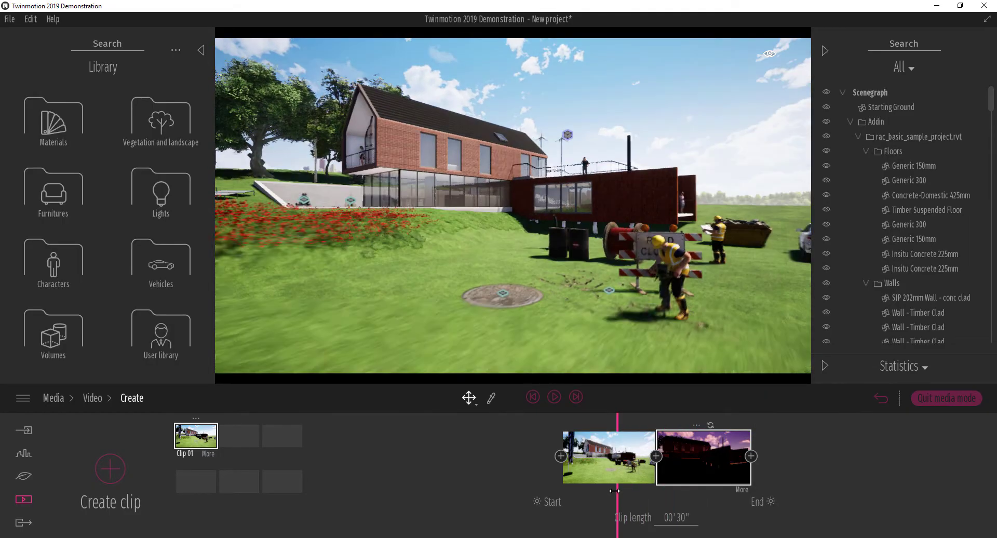
left_click(554, 398)
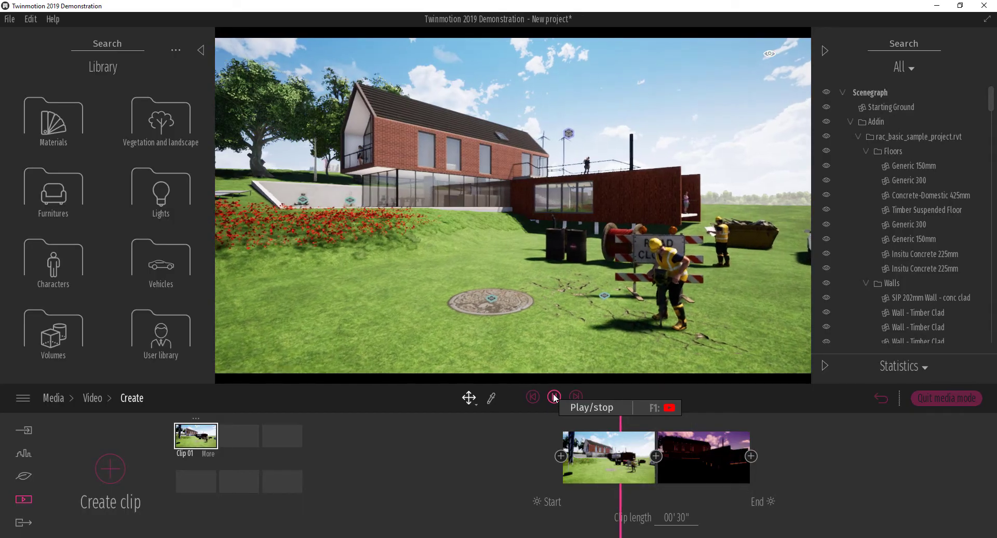
left_click(553, 398)
left_click_drag(622, 513, 689, 513)
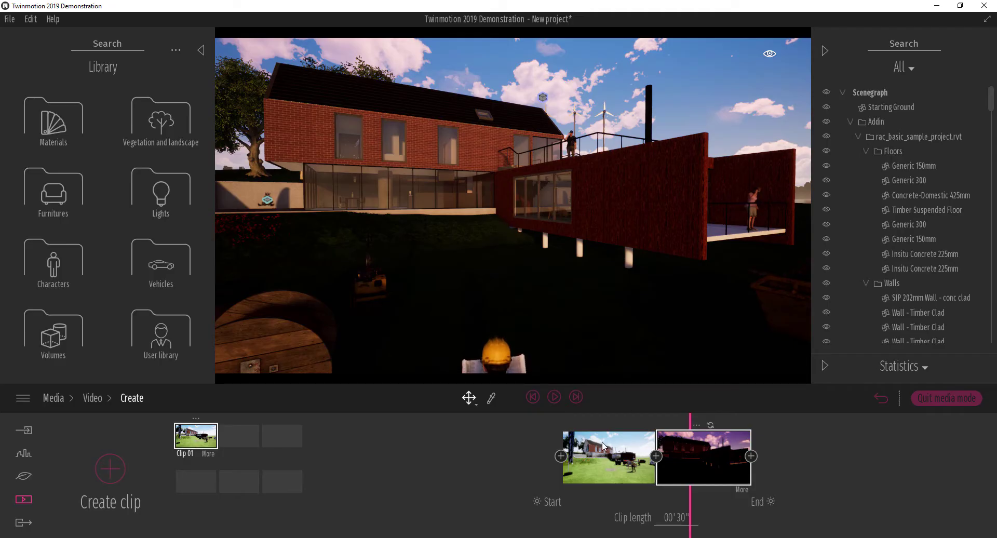
Create a second clip from an aerial view of the house's gable end, terrace and flower bed
left_click(607, 457)
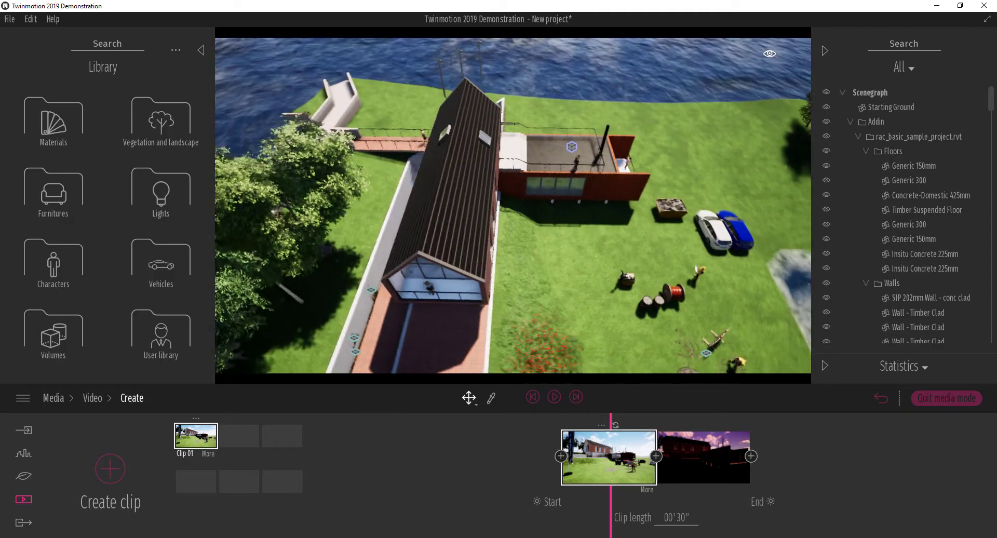
middle_click_drag(488, 207, 553, 207, "shift")
middle_click_drag(596, 345, 590, 244)
middle_click_drag(601, 293, 615, 315)
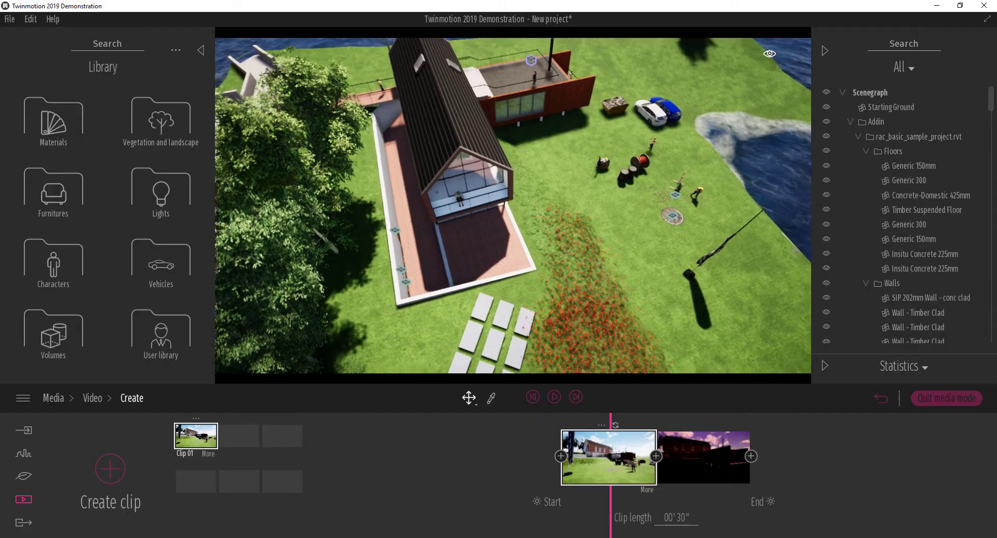
left_click(114, 475)
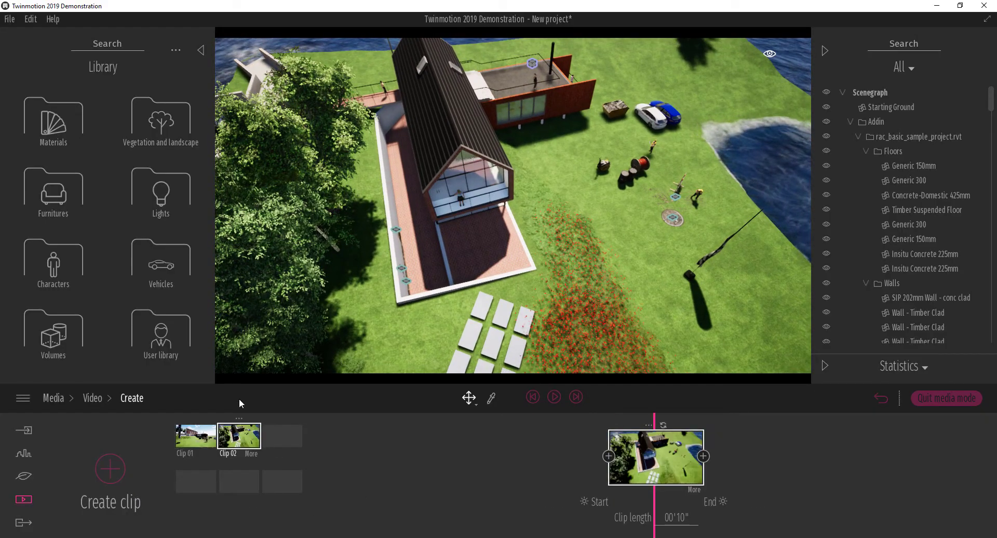
Add a second keyframe to Clip 02 from a frontal close-up of the glazed gable, and play the clip
scroll(596, 222, "up", 7)
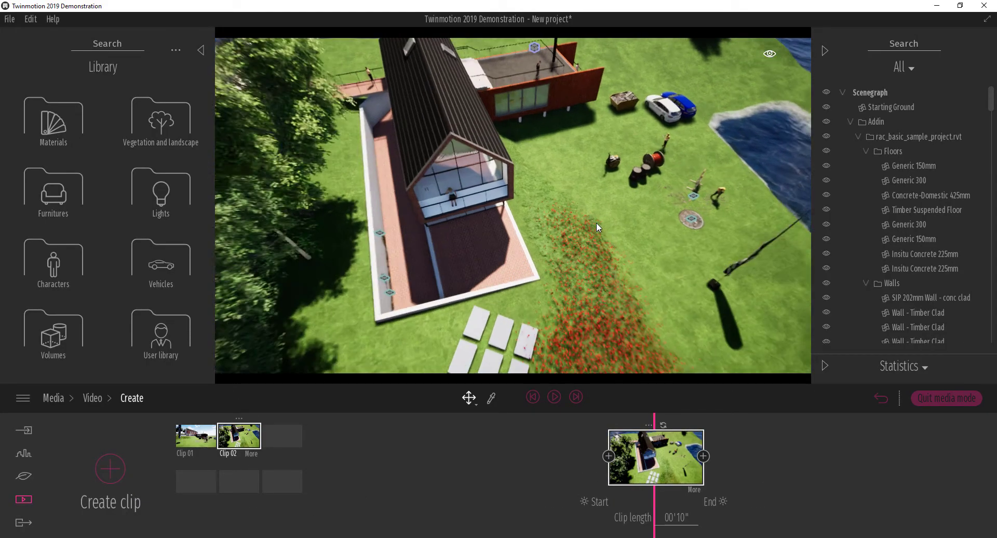
middle_click_drag(596, 222, 589, 145, "shift")
middle_click_drag(415, 247, 457, 232)
scroll(450, 156, "down", 5)
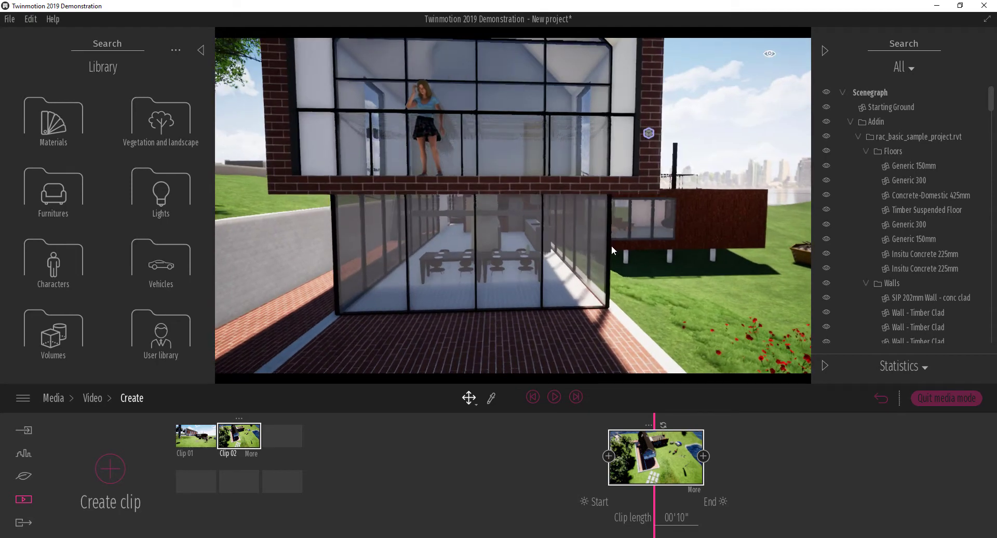
middle_click_drag(615, 248, 641, 332)
middle_click_drag(613, 281, 600, 242)
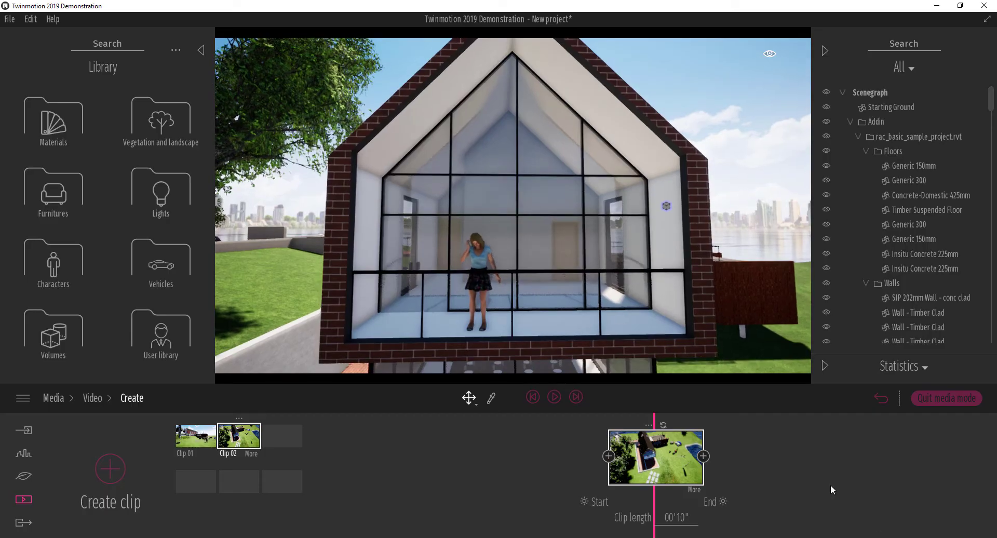
left_click(703, 455)
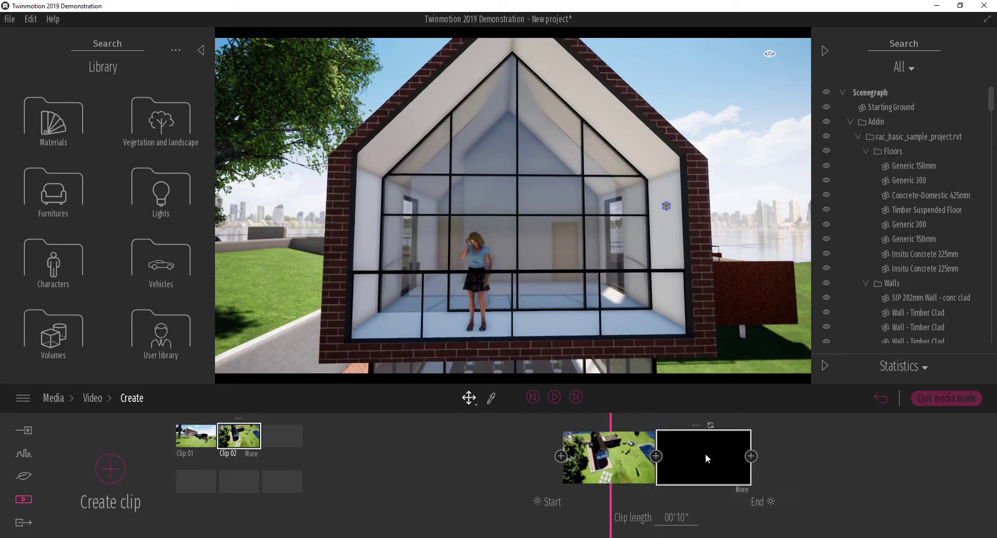
left_click(554, 398)
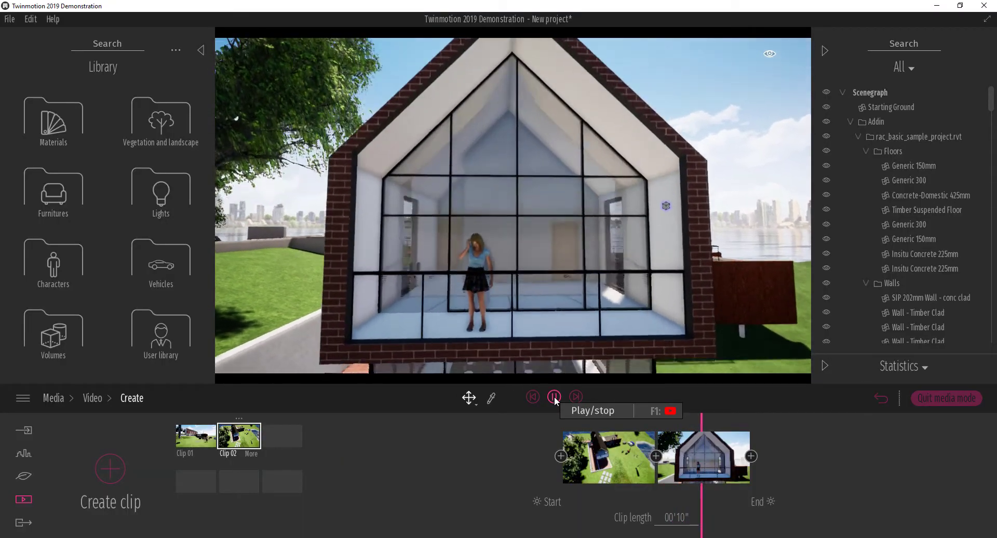
left_click(555, 397)
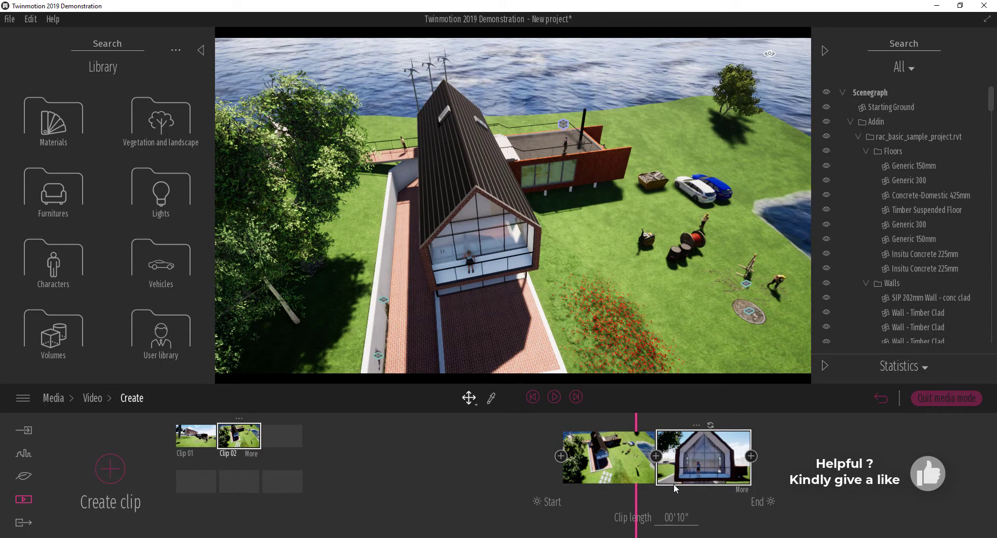
Update Clip 02's first keyframe to a high top-down view showing the whole site surrounded by water
left_click(618, 468)
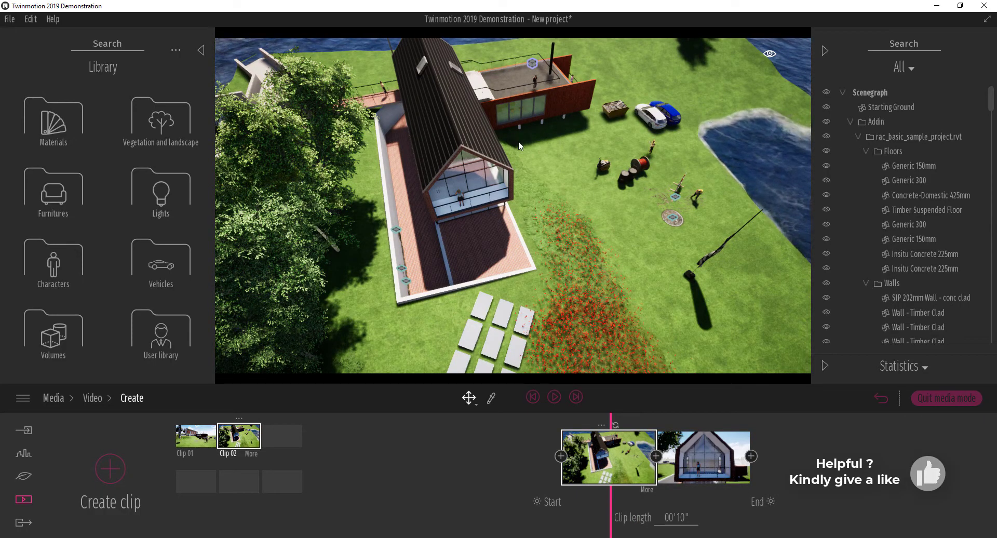
middle_click_drag(522, 146, 495, 234, "shift")
scroll(566, 153, "down", 6)
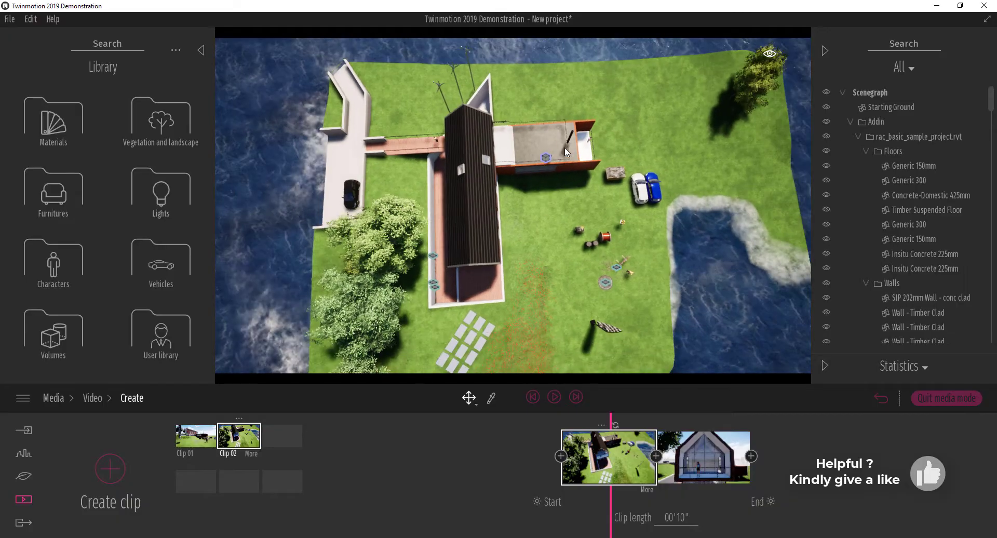
scroll(565, 151, "down", 3)
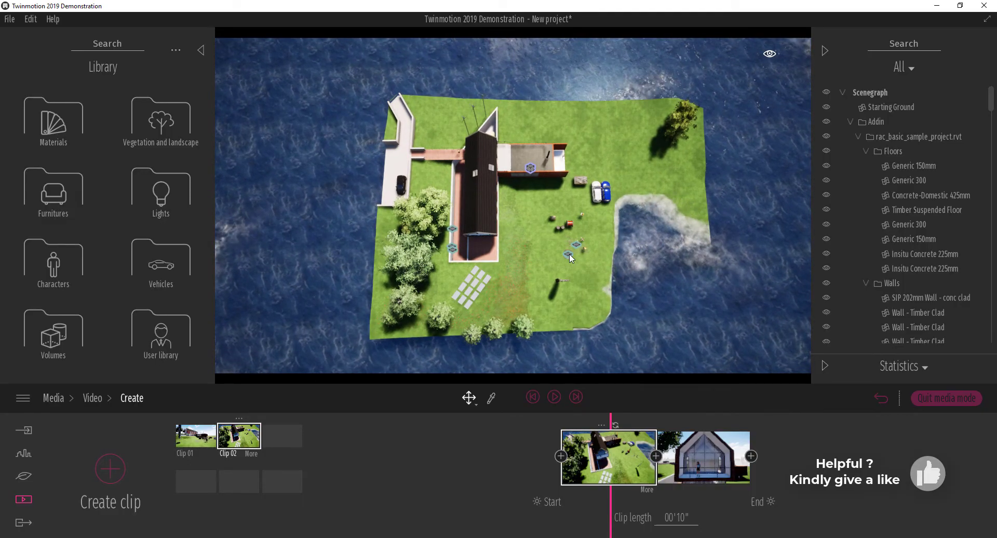
left_click(615, 426)
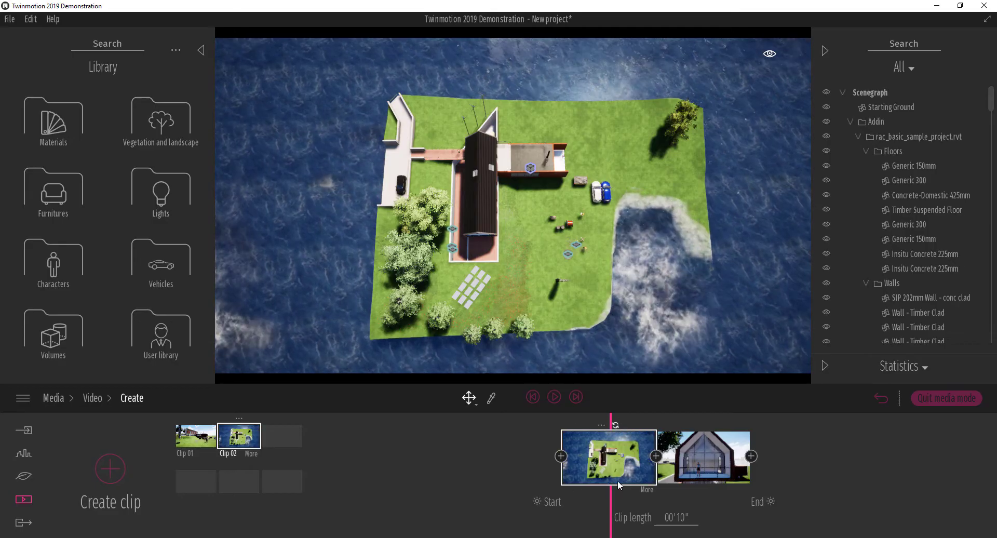
Play Clip 02 to preview its camera move and return to the first frame
left_click(554, 397)
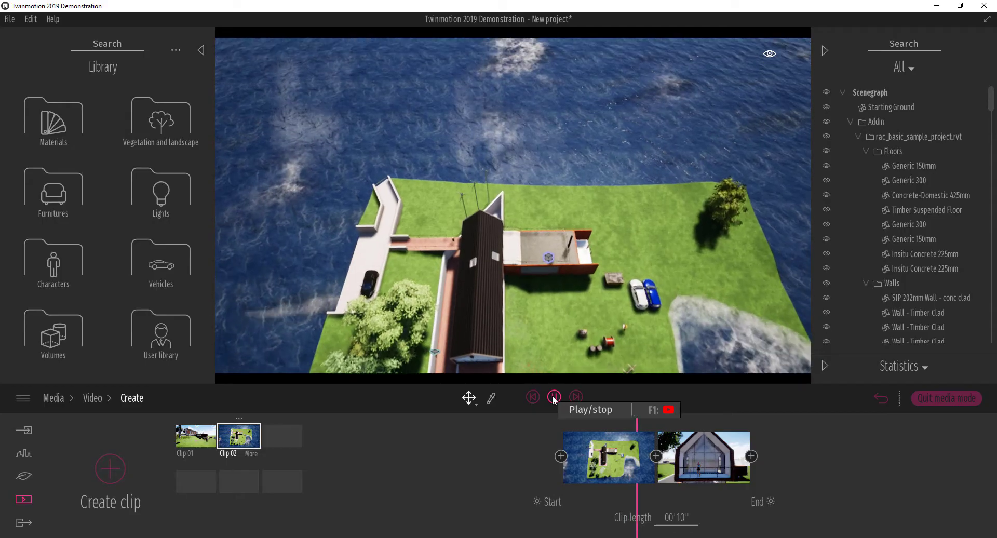
left_click(533, 397)
left_click(533, 397)
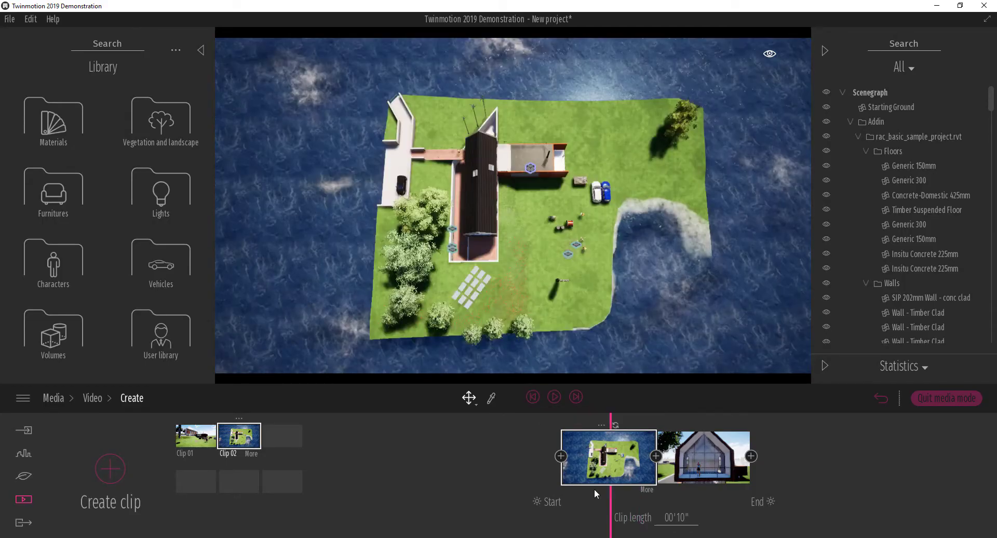
Set the weather of Clip 02's top-down first keyframe to dark and rainy, just before the sun-and-rain stage, and play the clip
left_click(646, 487)
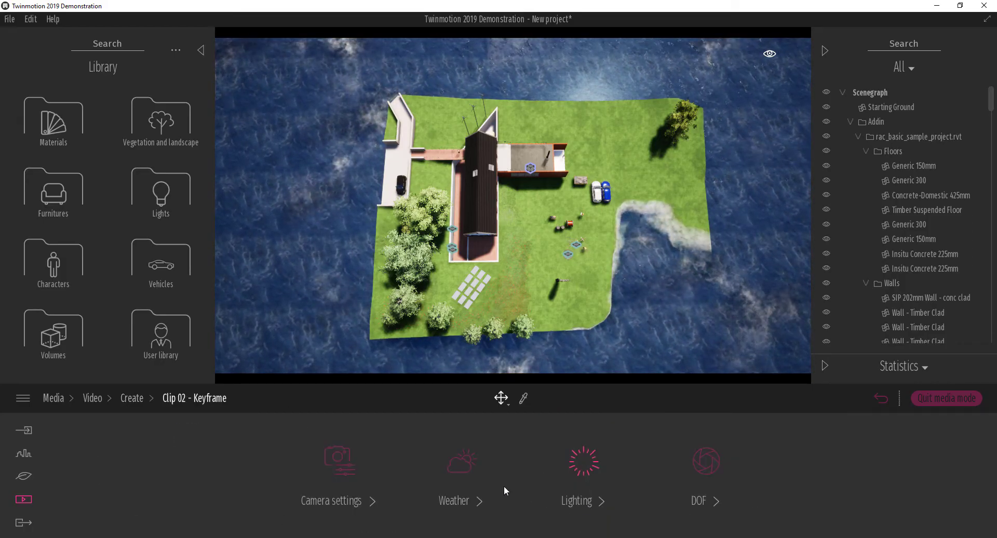
left_click(455, 466)
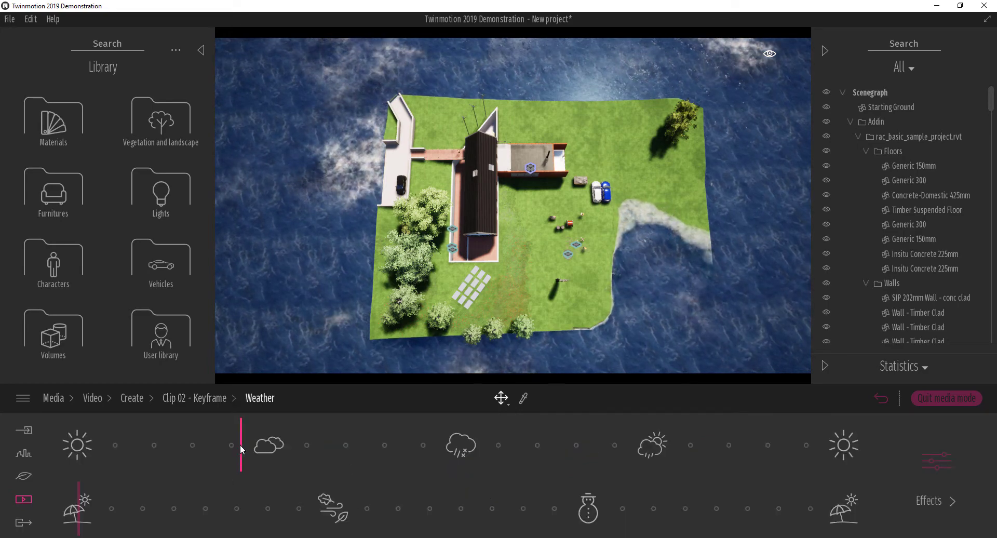
left_click_drag(241, 450, 570, 449)
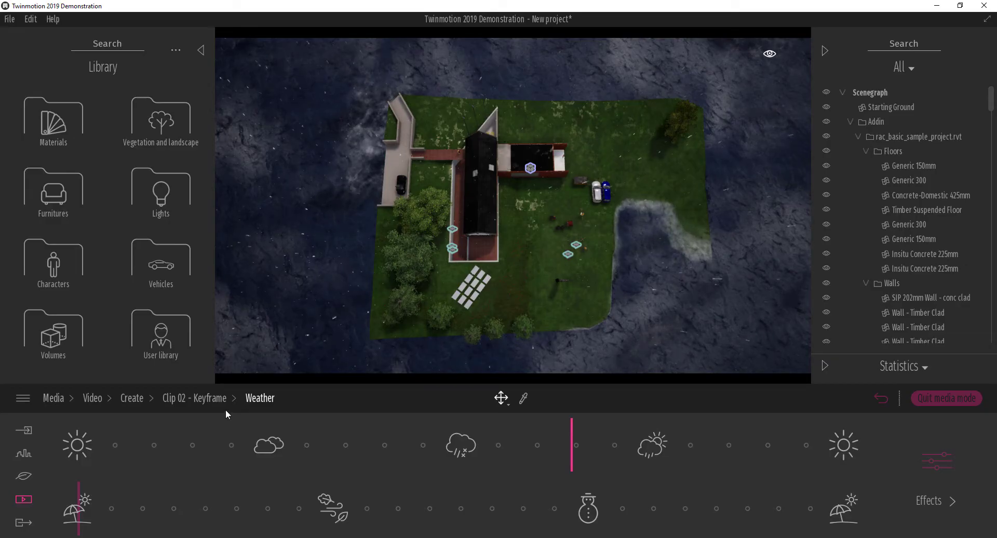
left_click(202, 399)
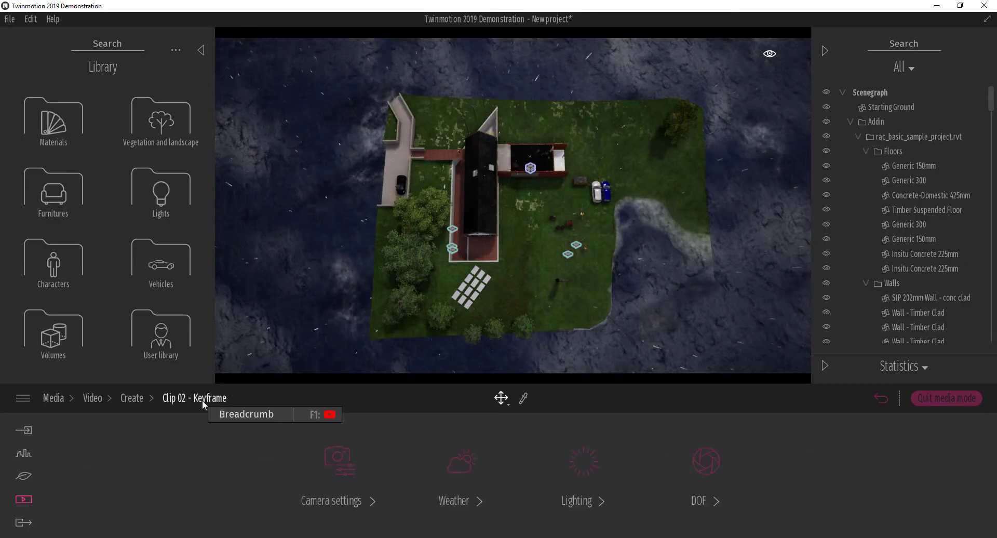
left_click(133, 398)
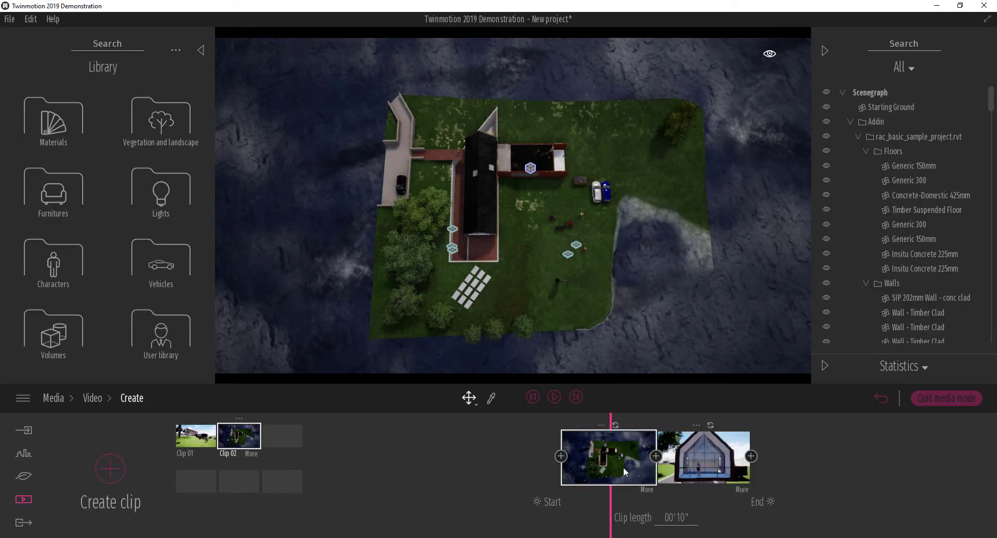
left_click(553, 398)
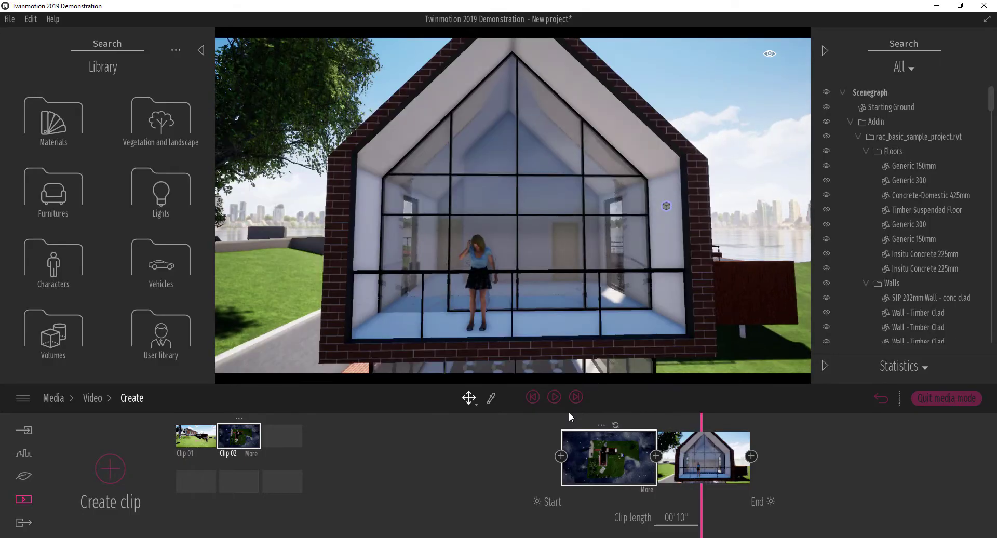
Check the camera settings available for Clip 02's first keyframe, and return to the clip's keyframes
left_click(644, 486)
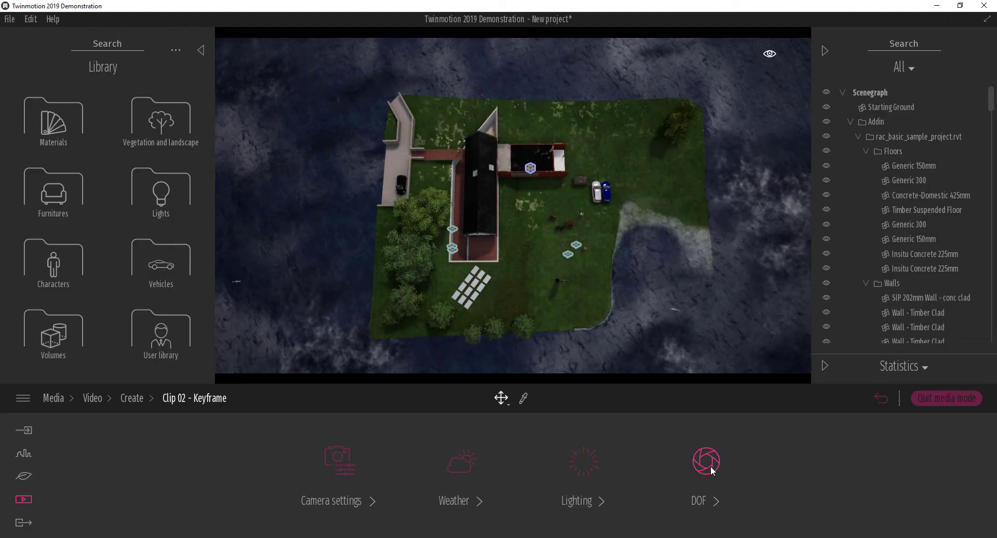
left_click(338, 455)
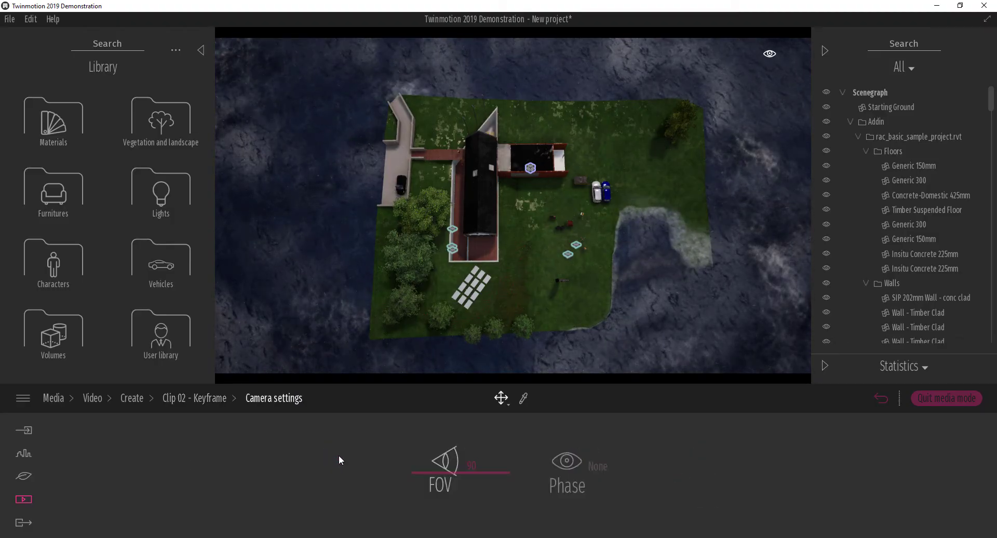
left_click(185, 397)
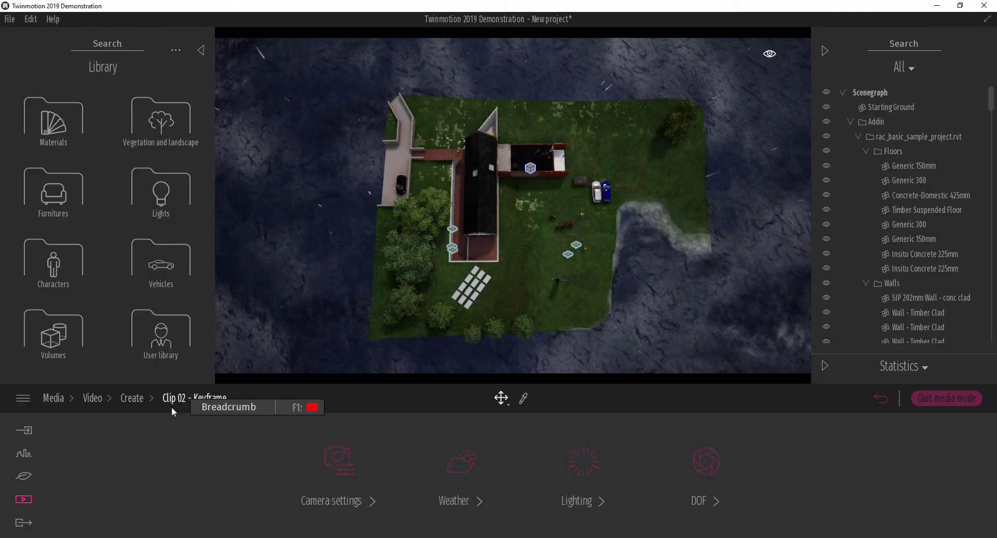
left_click(136, 398)
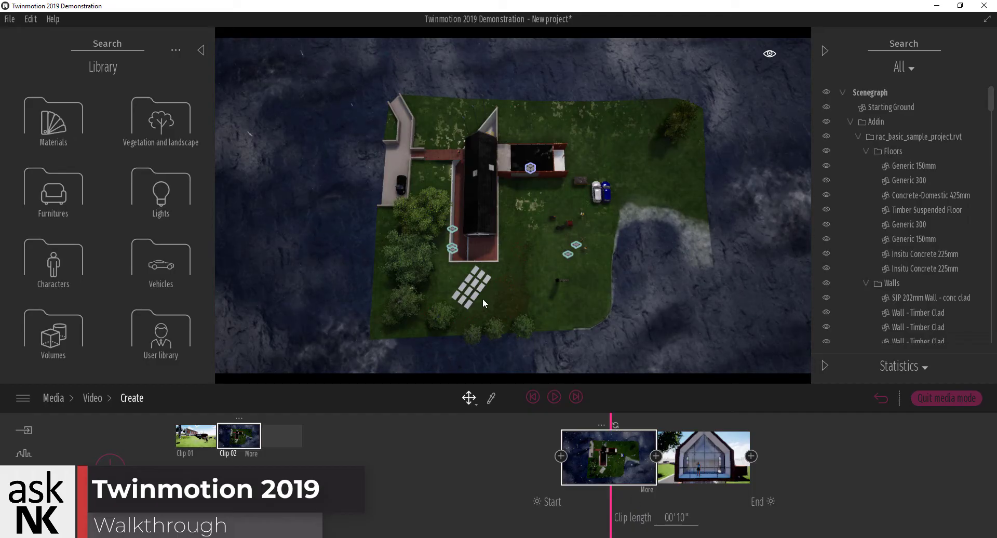
Insert a keyframe between Clip 02's two keyframes from a low waterside view of the flag, trees and house
scroll(494, 312, "up", 5)
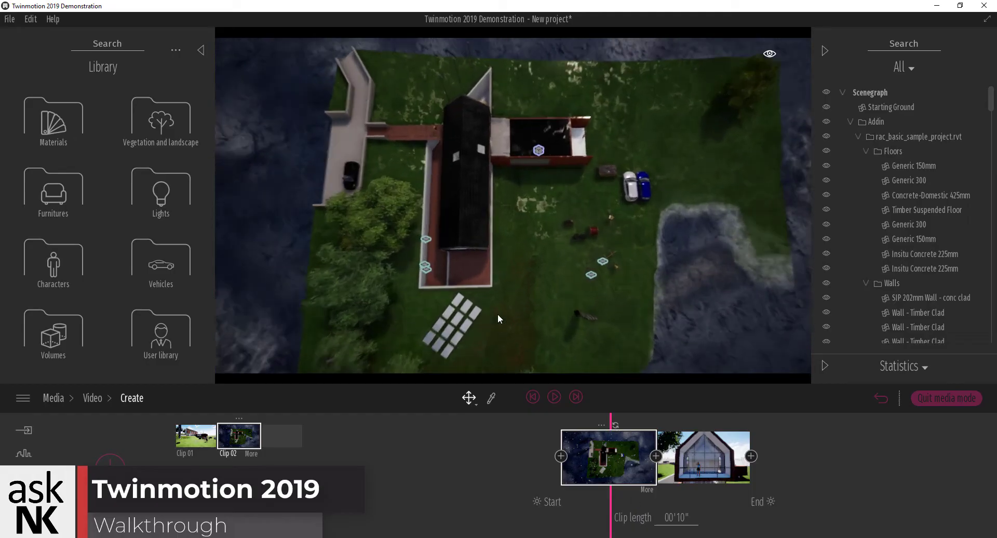
scroll(497, 314, "up", 2)
middle_click_drag(497, 313, 537, 311, "shift")
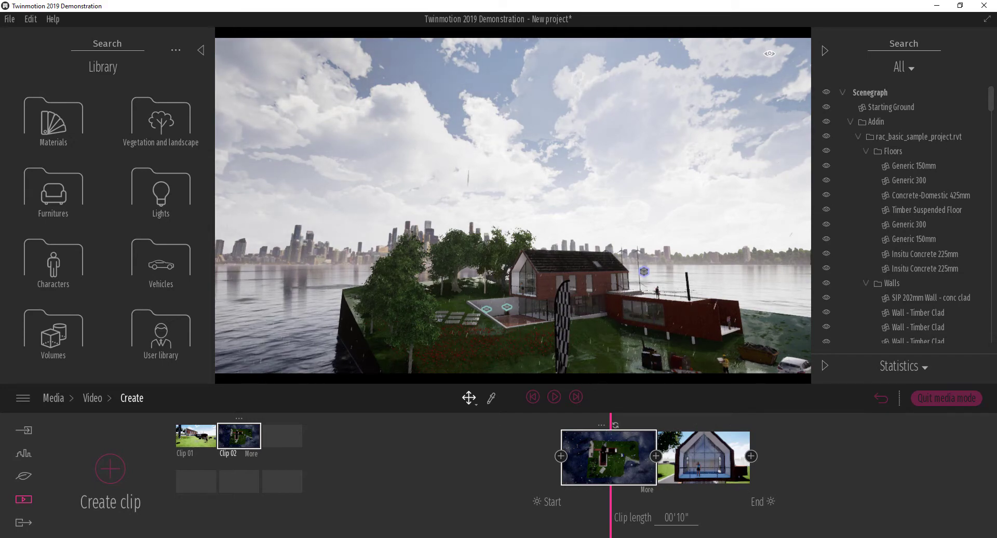
mouse_move(565, 296)
middle_mouse_down("shift")
mouse_move(565, 264)
mouse_move(563, 278)
middle_mouse_up("shift")
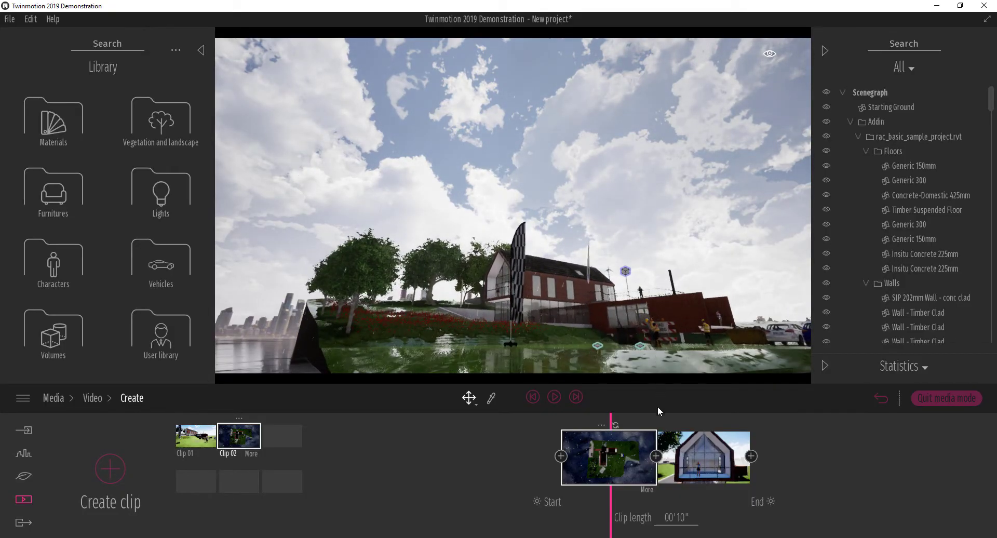
left_click(656, 456)
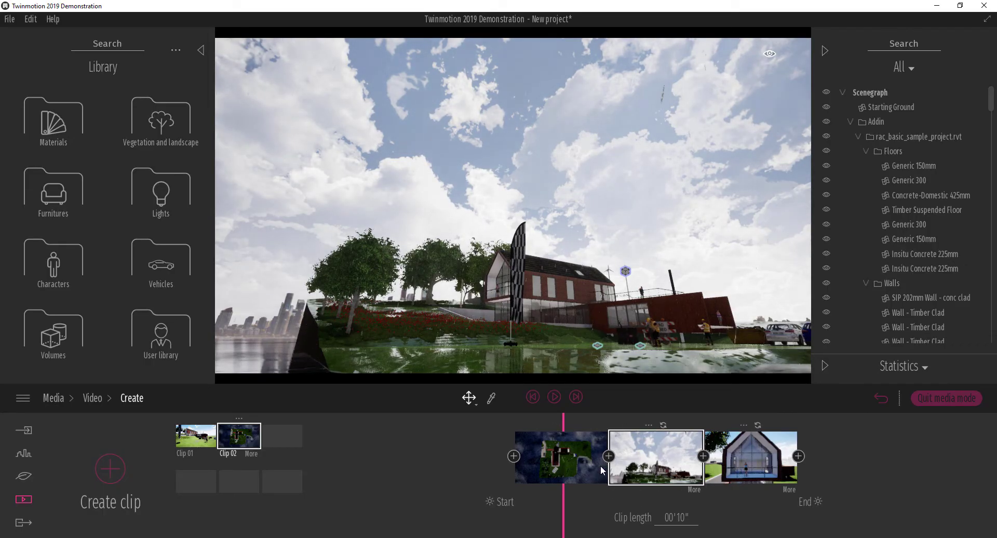
Play Clip 02 to preview the path through its middle keyframe, and scrub back to the first keyframe
left_click(554, 397)
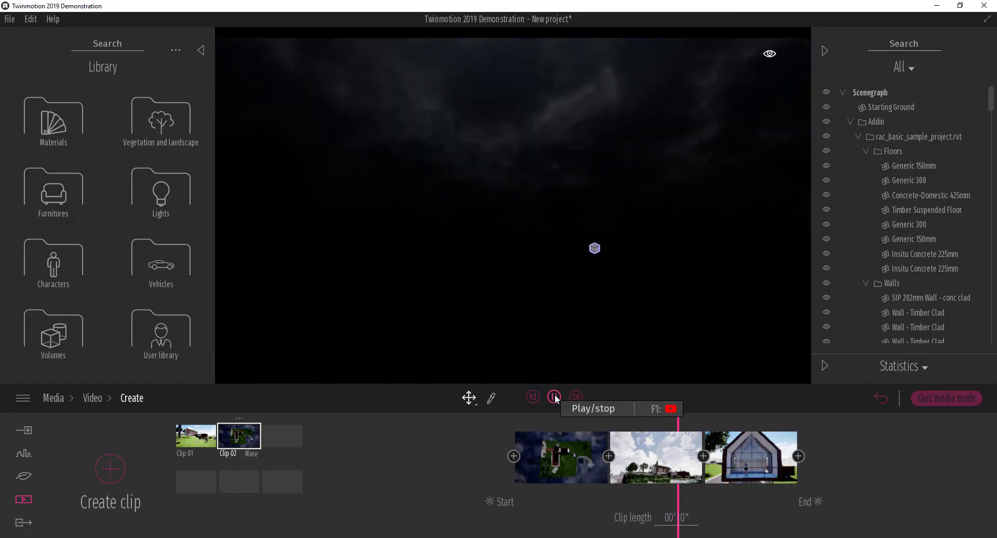
left_click(556, 399)
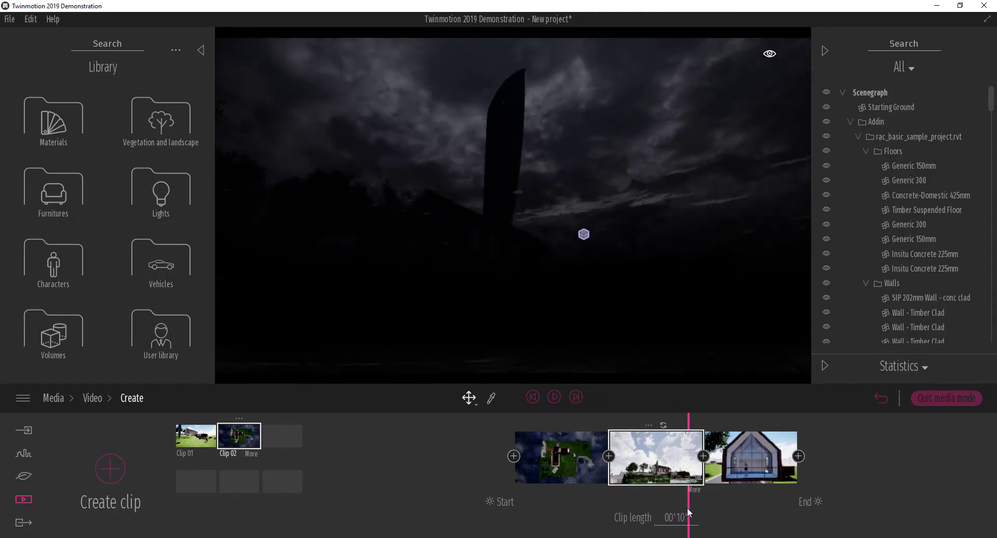
left_click_drag(680, 507, 567, 490)
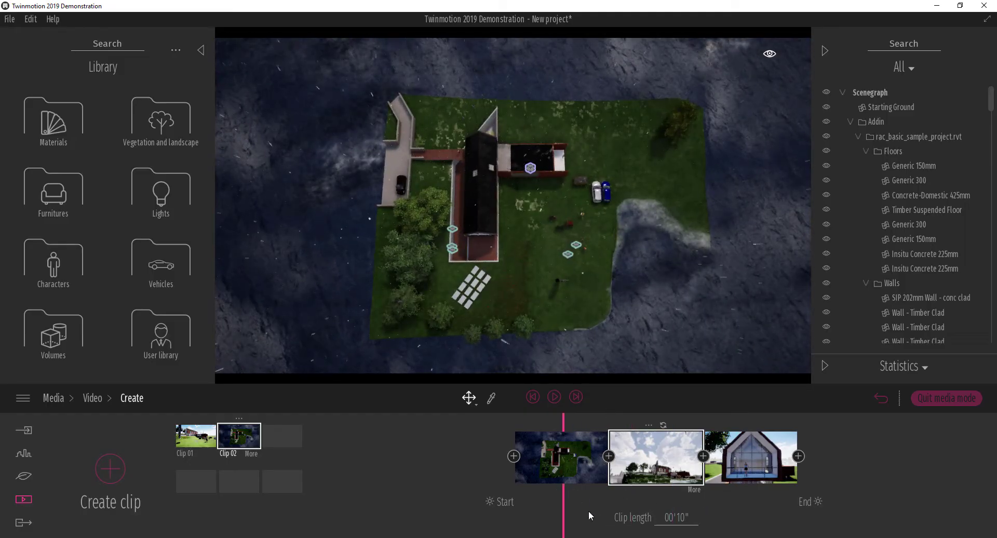
mouse_move(568, 497)
left_mouse_down()
mouse_move(730, 498)
mouse_move(587, 498)
mouse_move(562, 488)
left_mouse_up()
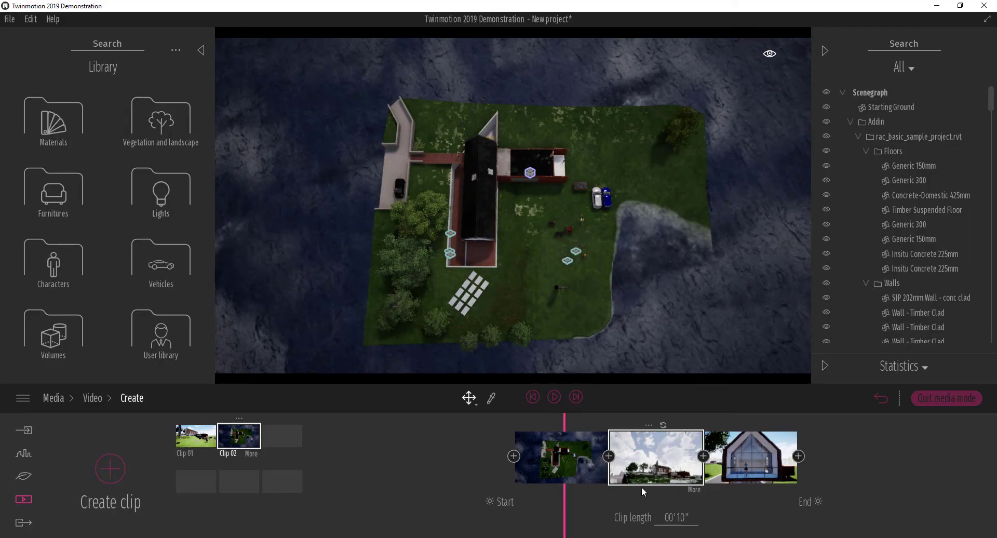
Delete the middle waterside keyframe from Clip 02
left_click(655, 423)
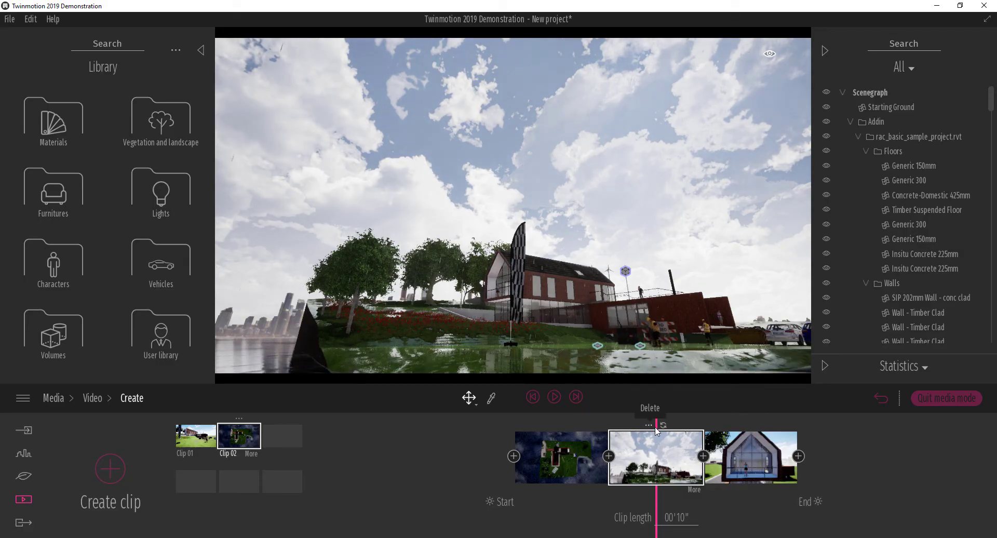
left_click(657, 429)
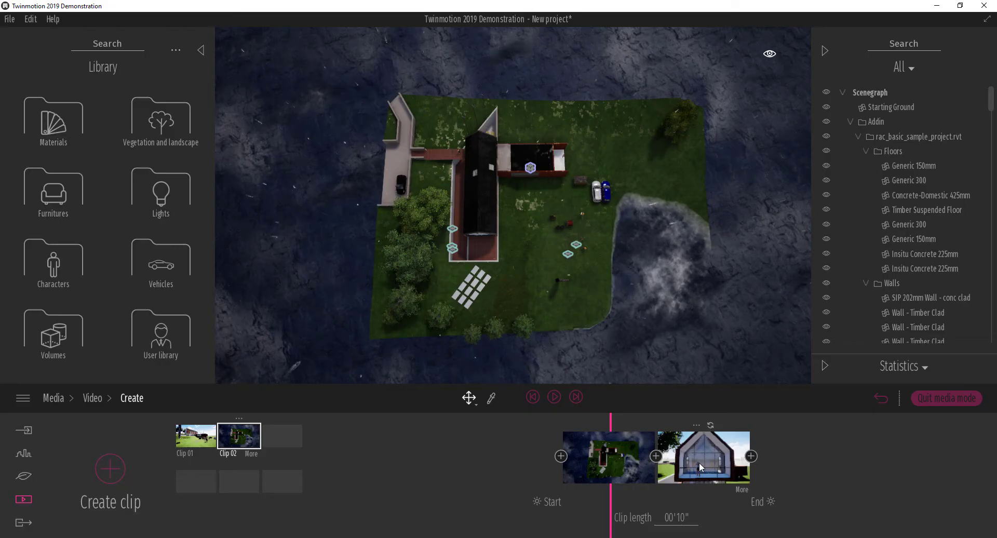
Adjust the lighting of Clip 02's glazed-gable keyframe: GI 1.62, Ambient 1.66 and a warmer white balance
left_click(698, 462)
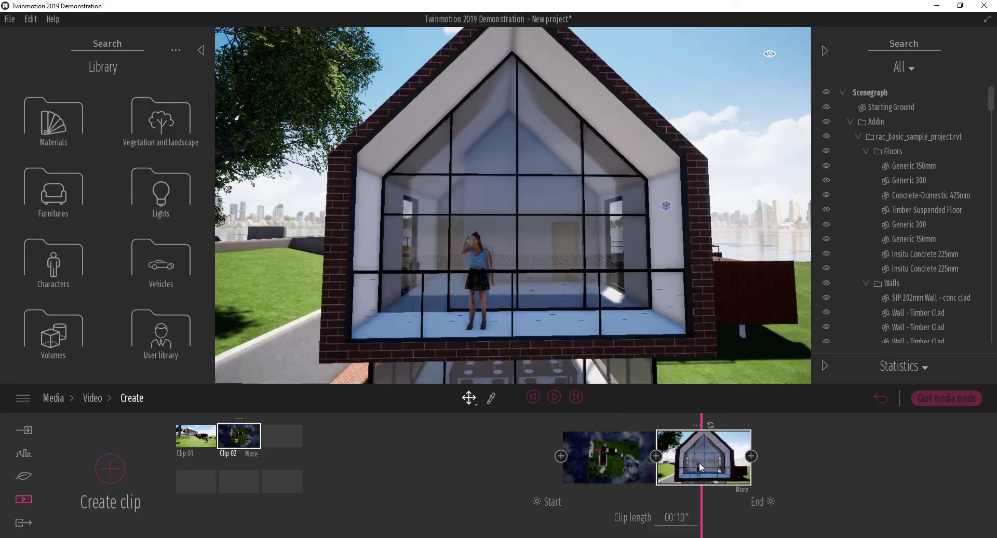
left_click(741, 491)
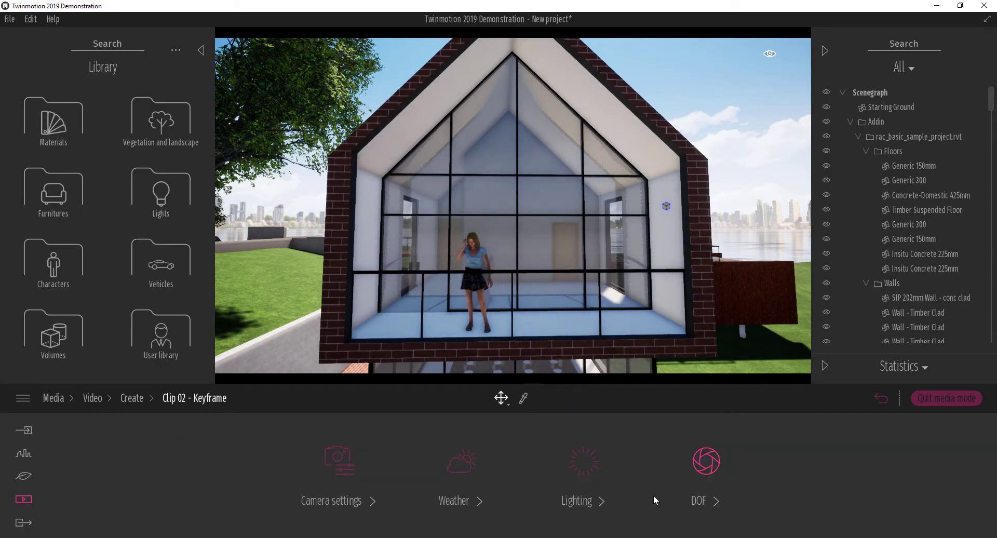
left_click(576, 462)
mouse_move(296, 505)
left_mouse_down()
mouse_move(292, 489)
mouse_move(300, 508)
left_mouse_up()
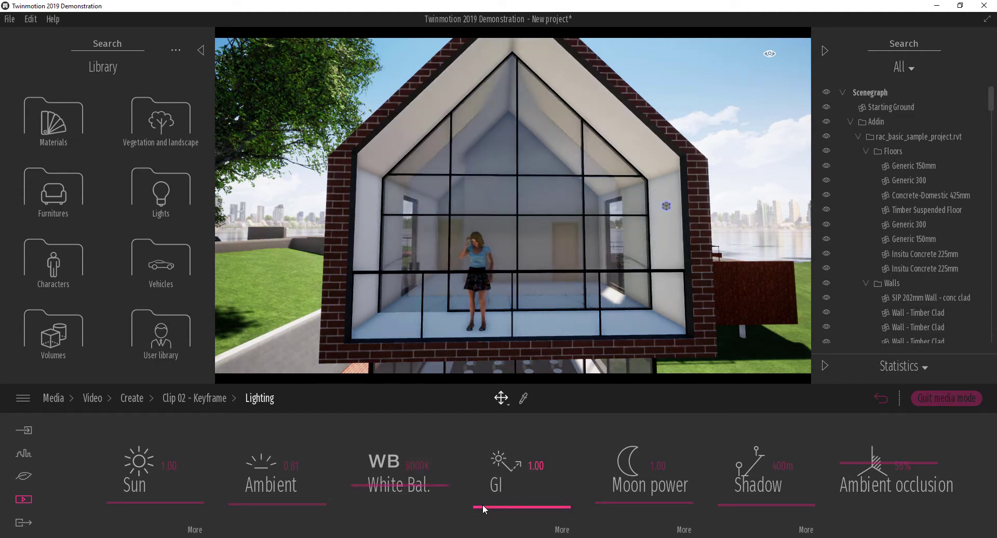
left_click_drag(484, 500, 483, 495)
left_click_drag(413, 480, 409, 466)
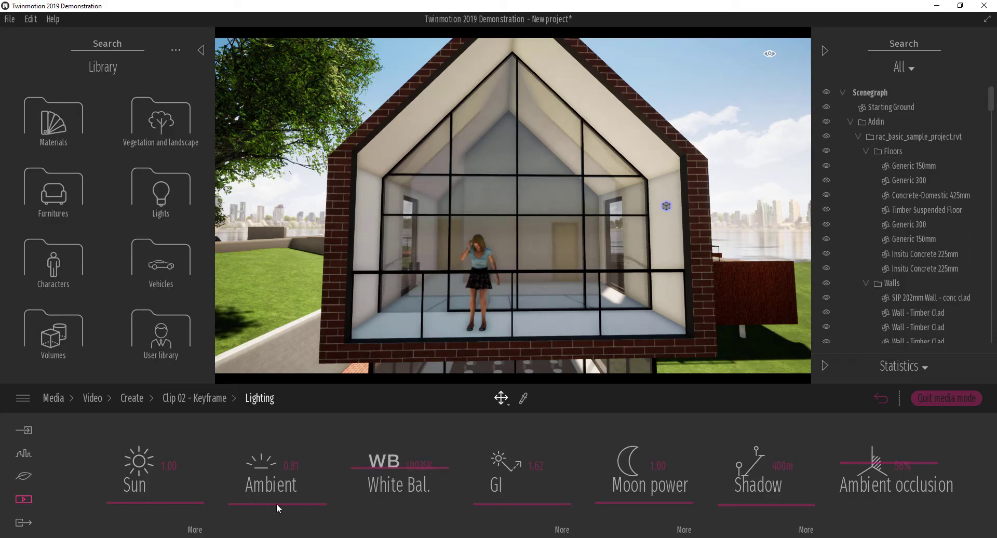
mouse_move(276, 498)
left_mouse_down()
mouse_move(279, 488)
mouse_move(281, 501)
left_mouse_up()
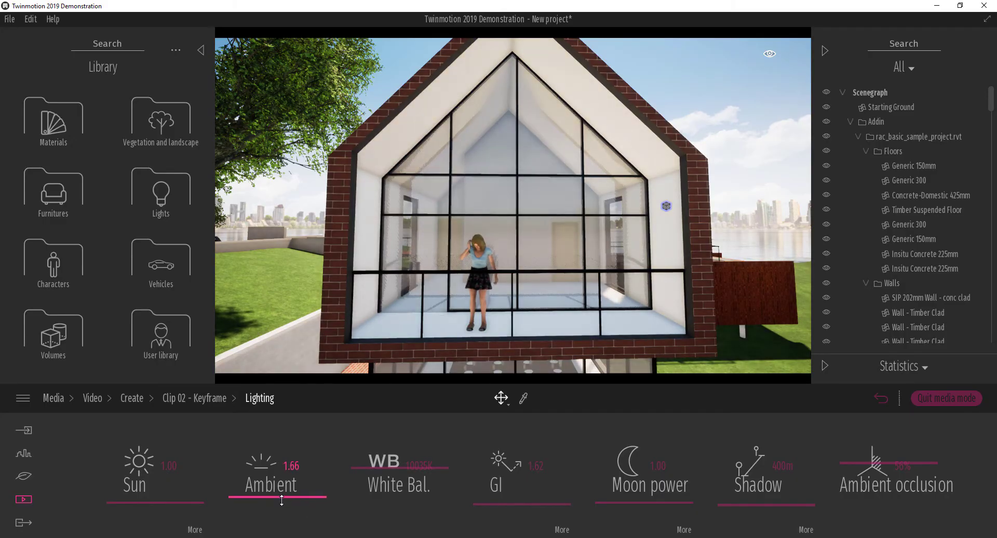
left_click(192, 399)
left_click(129, 399)
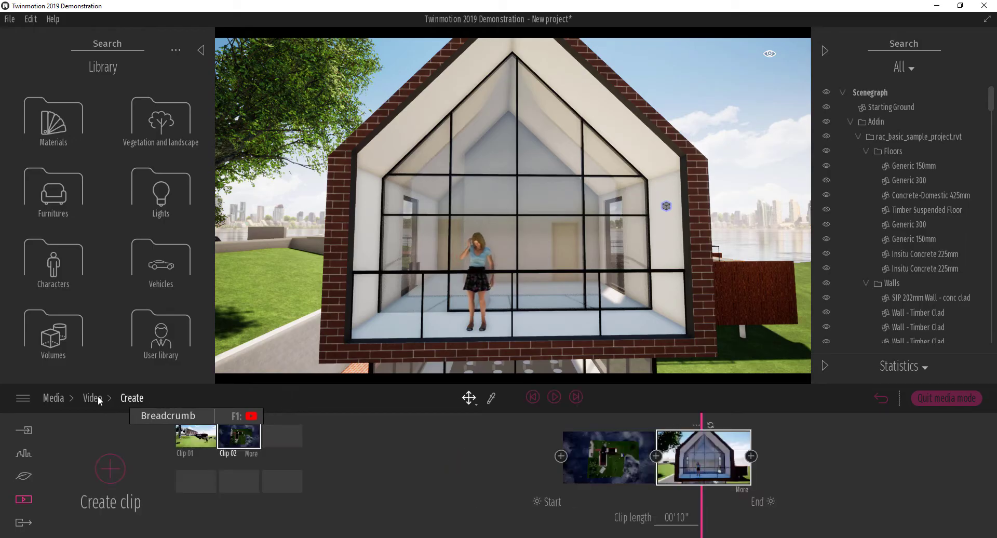
Select multiple video clips for export
left_click(23, 523)
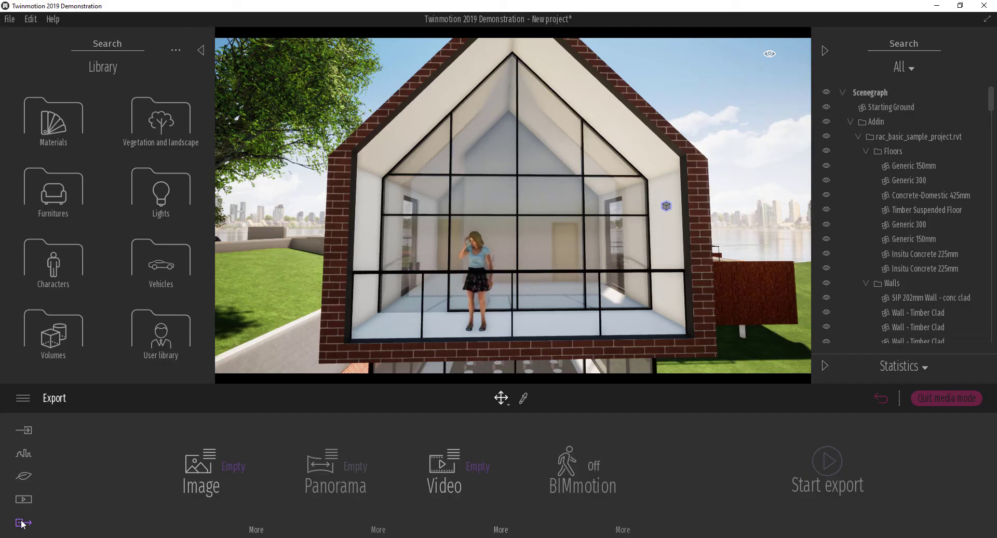
left_click(481, 465)
left_click(445, 424)
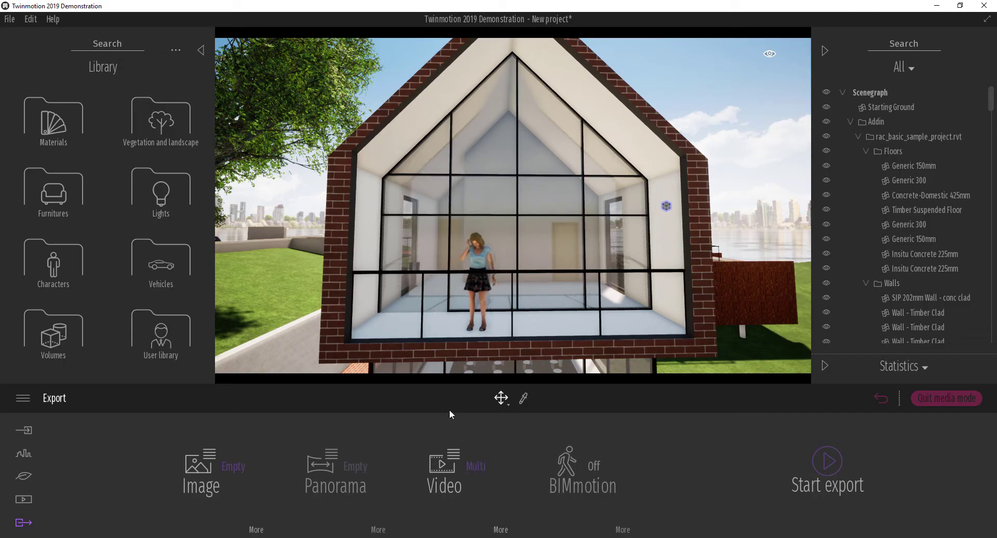
Review the video export settings and the available file formats, and return to the export overview
left_click(502, 530)
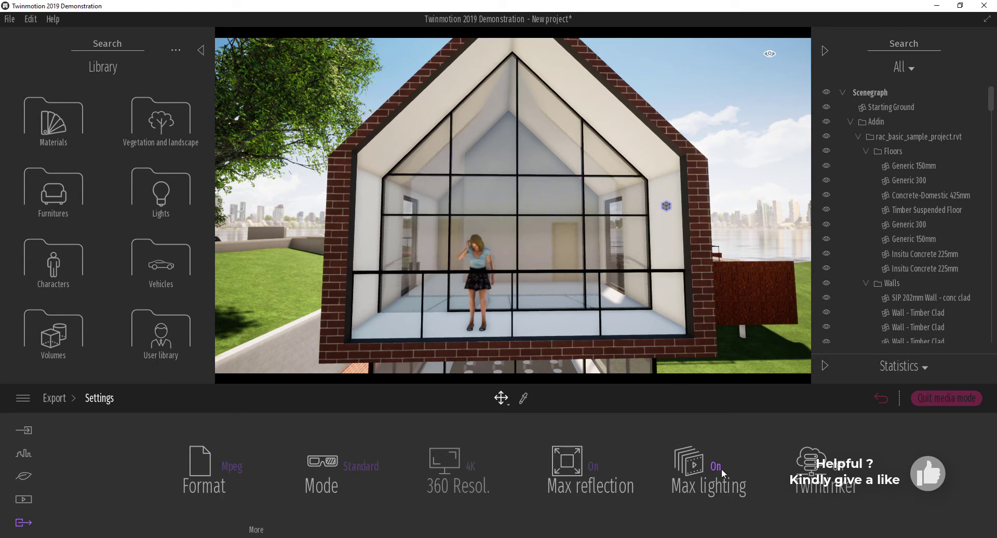
left_click(240, 469)
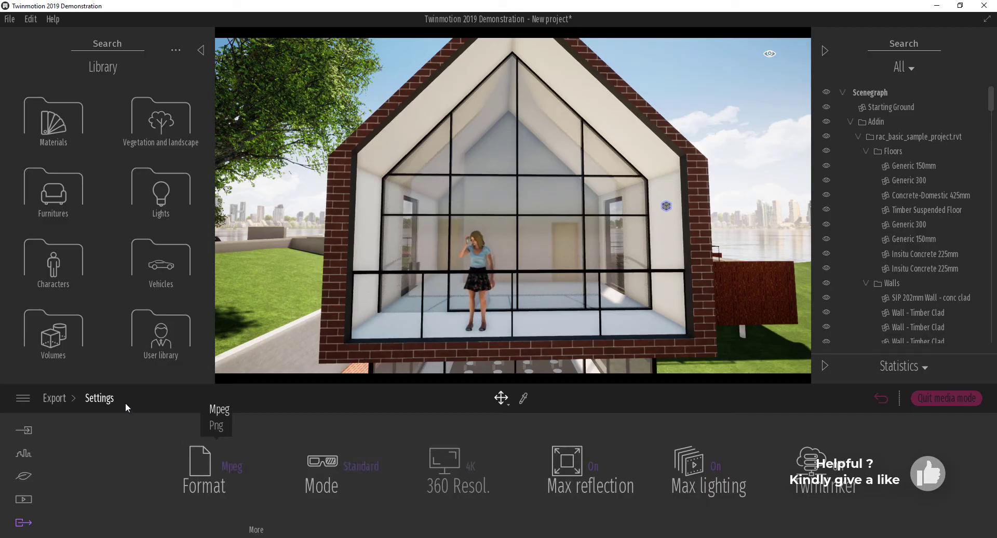
left_click(68, 397)
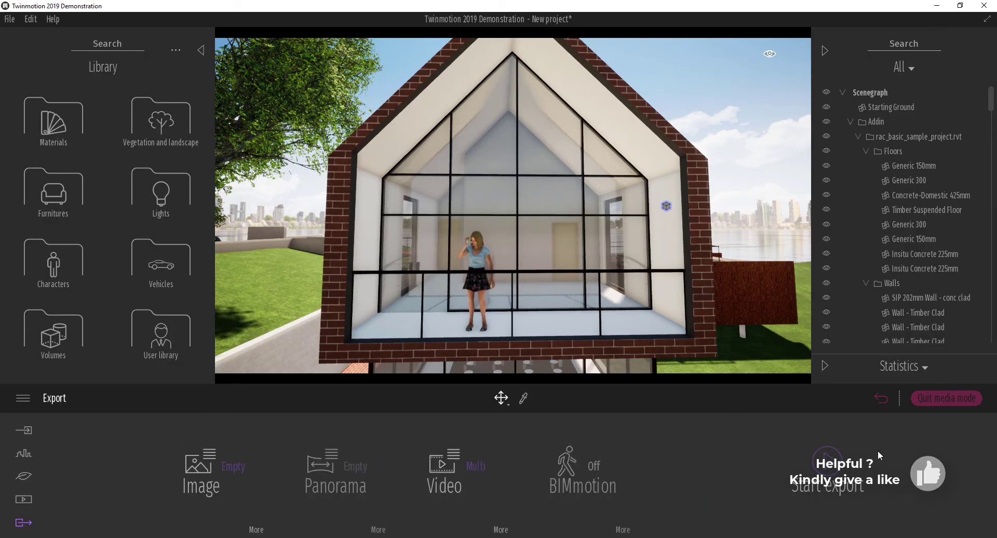